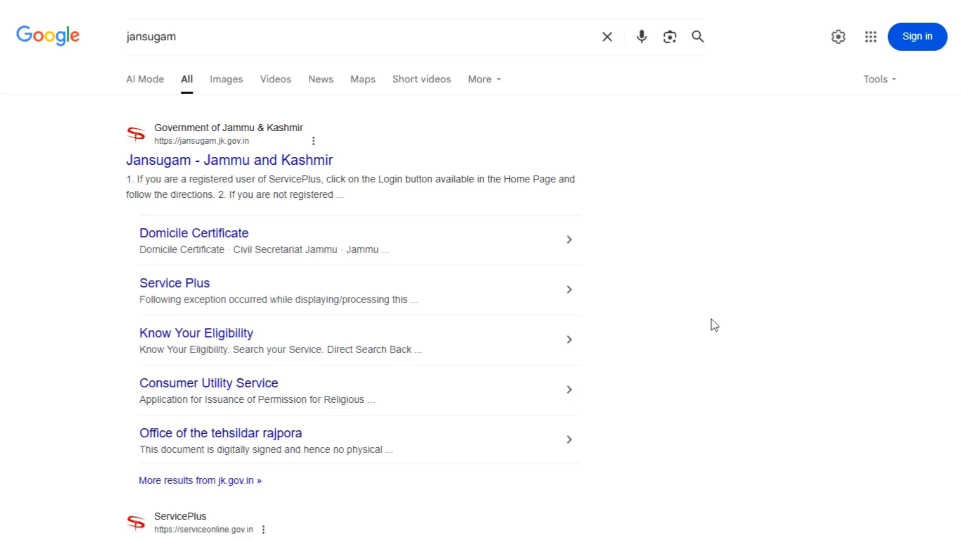
Open the 'Jansugam - Jammu and Kashmir' result (jansugam.jk.gov.in) from the Google results.
scroll(714, 325, "down", 1)
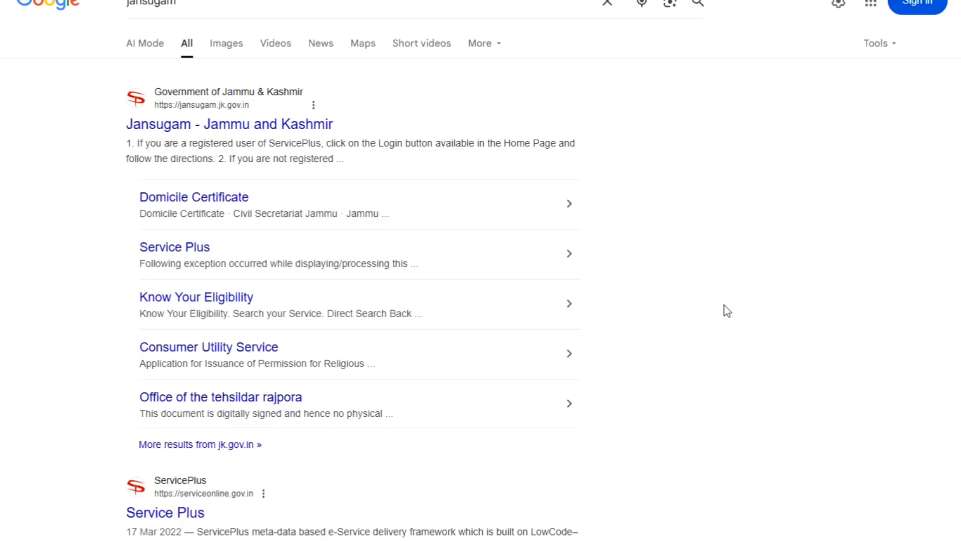
scroll(696, 295, "up", 1)
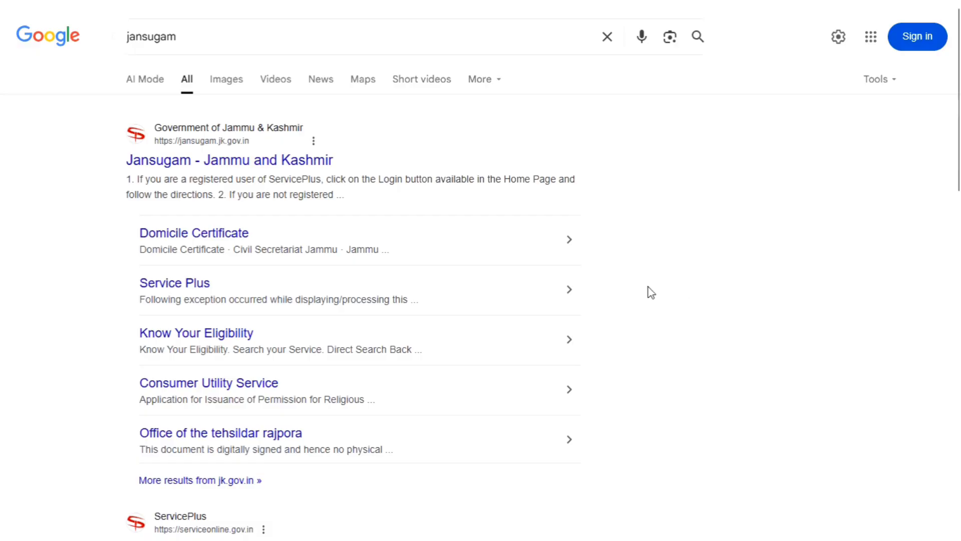
left_click_drag(177, 37, 112, 66)
left_click(58, 174)
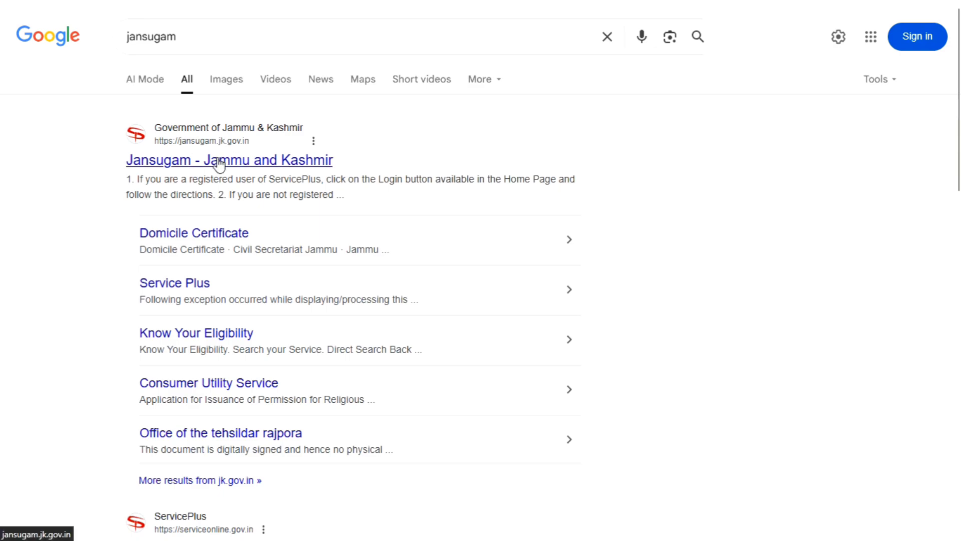
left_click(219, 164)
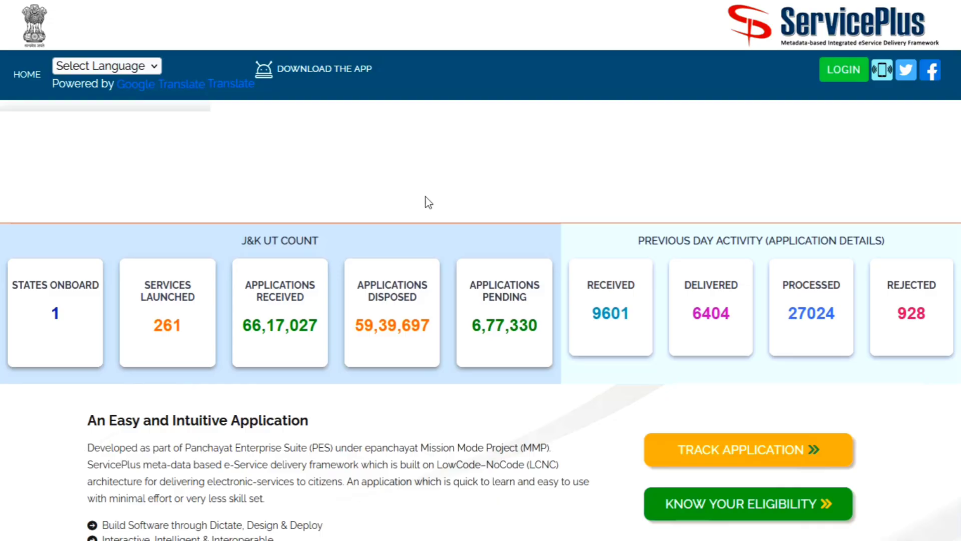
Scroll through the ServicePlus home page, then go to its LOGIN page.
scroll(426, 201, "down", 15)
scroll(528, 300, "down", 5)
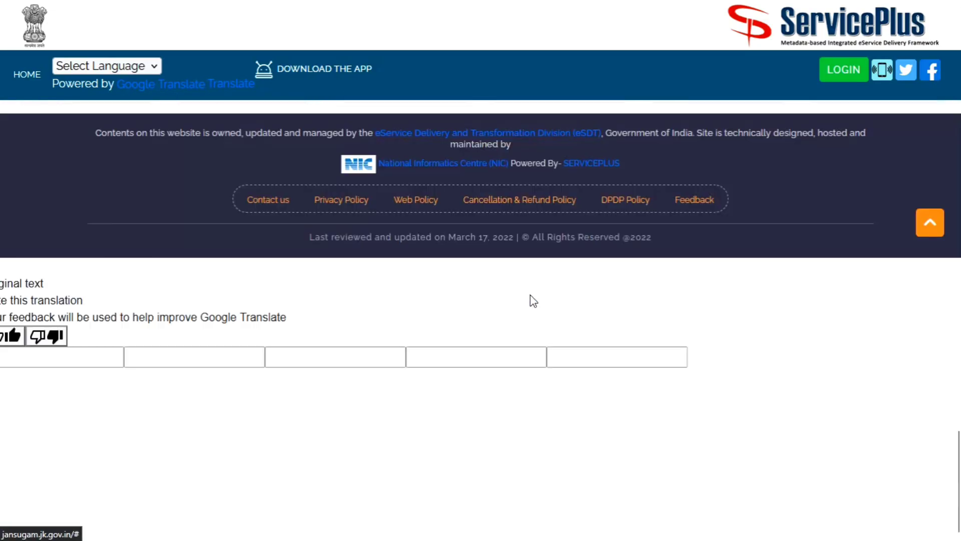
scroll(531, 300, "up", 20)
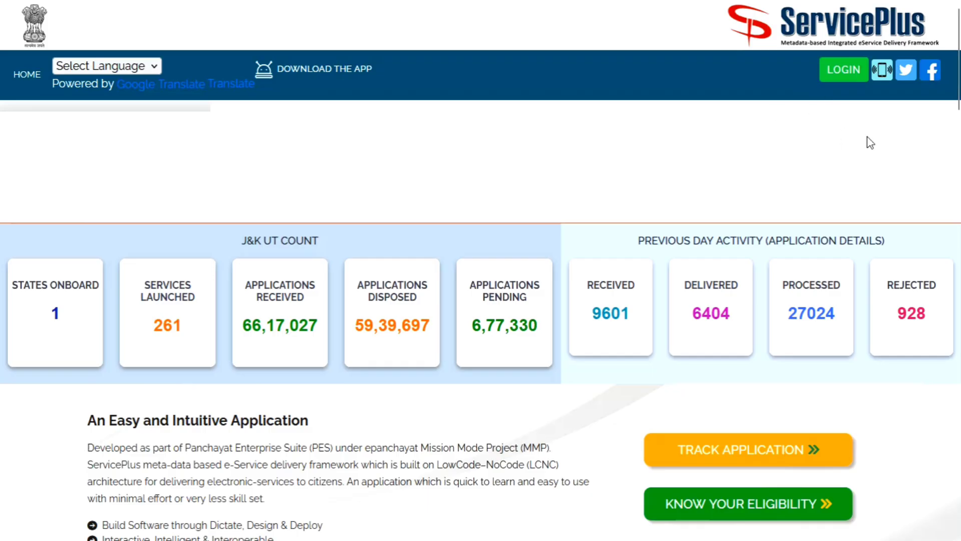
left_click(842, 72)
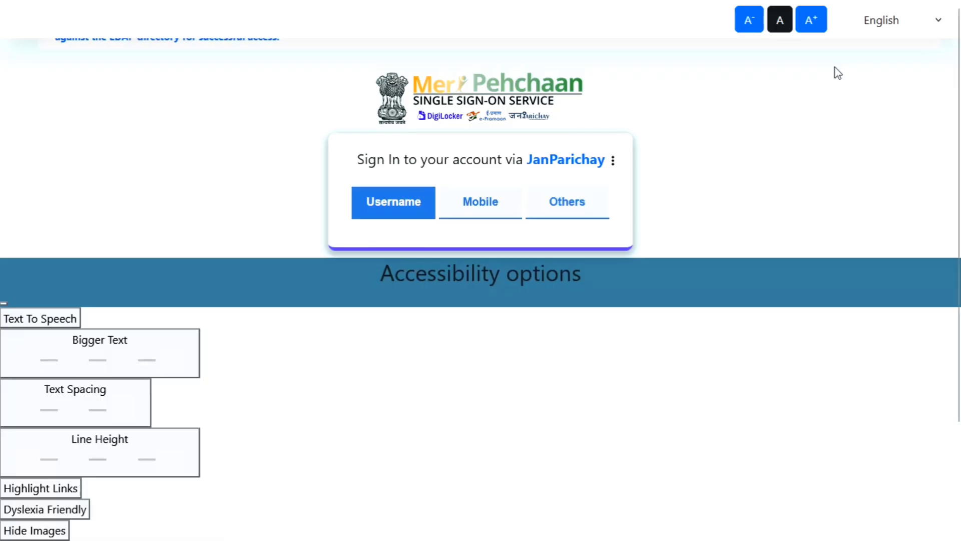
Open the JanParichay sign-up form via 'Sign up for MeriPehchaan' under New user?
left_click(392, 264)
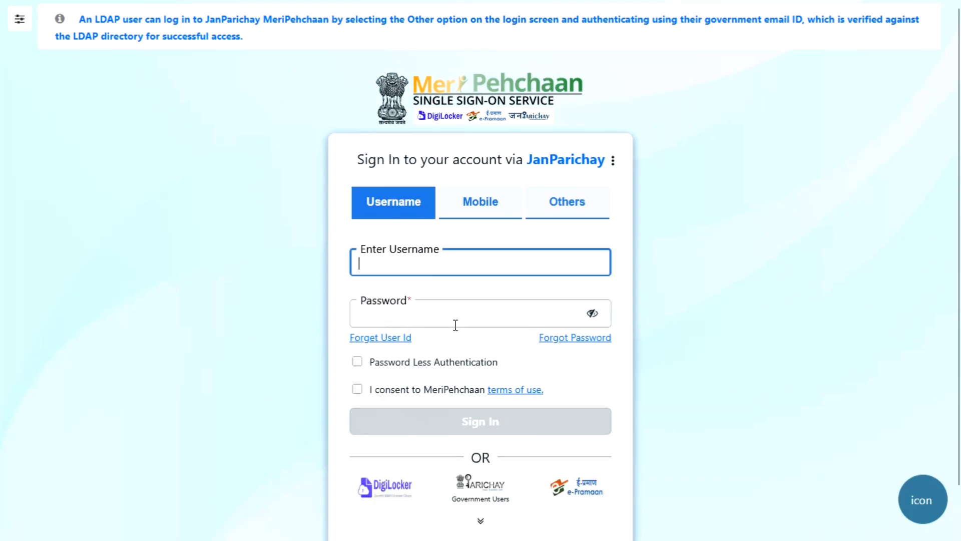
scroll(490, 323, "down", 1)
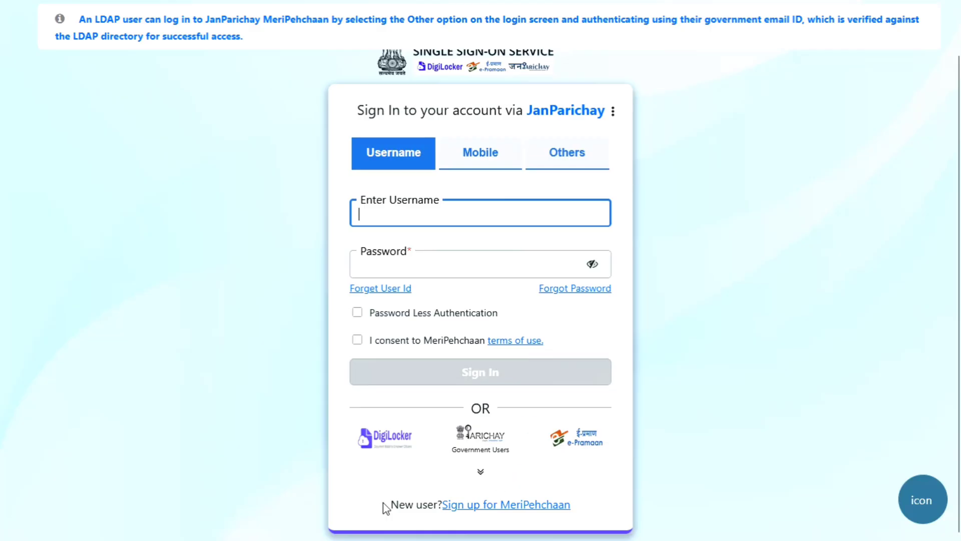
left_click_drag(390, 506, 422, 511)
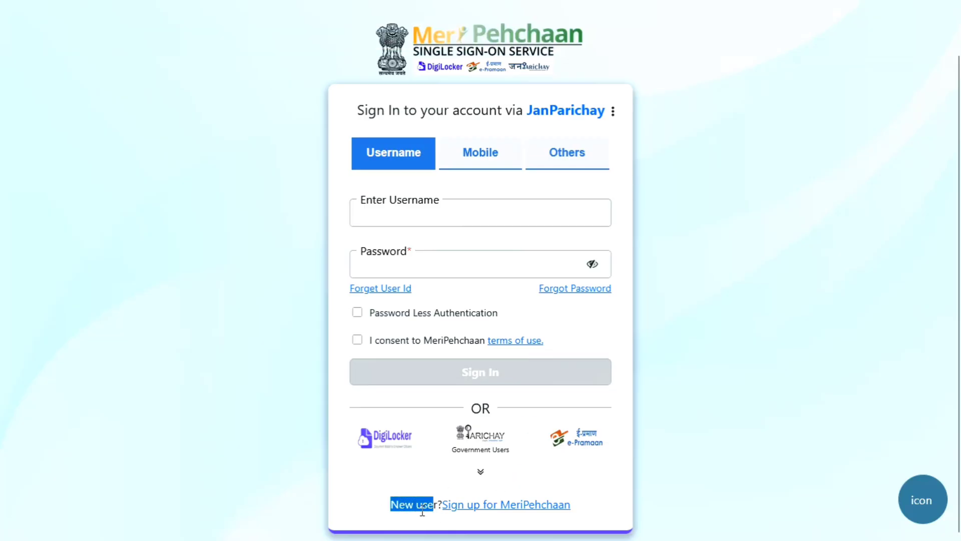
left_click(475, 508)
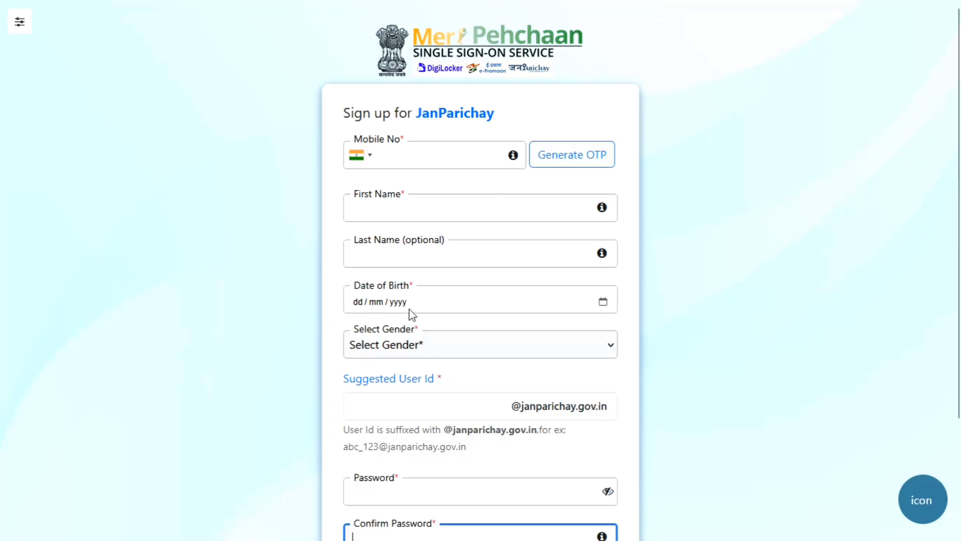
Choose Male as the gender, tick 'I accept Terms and Conditions' and confirm with Agree.
left_click(397, 347)
left_click(399, 401)
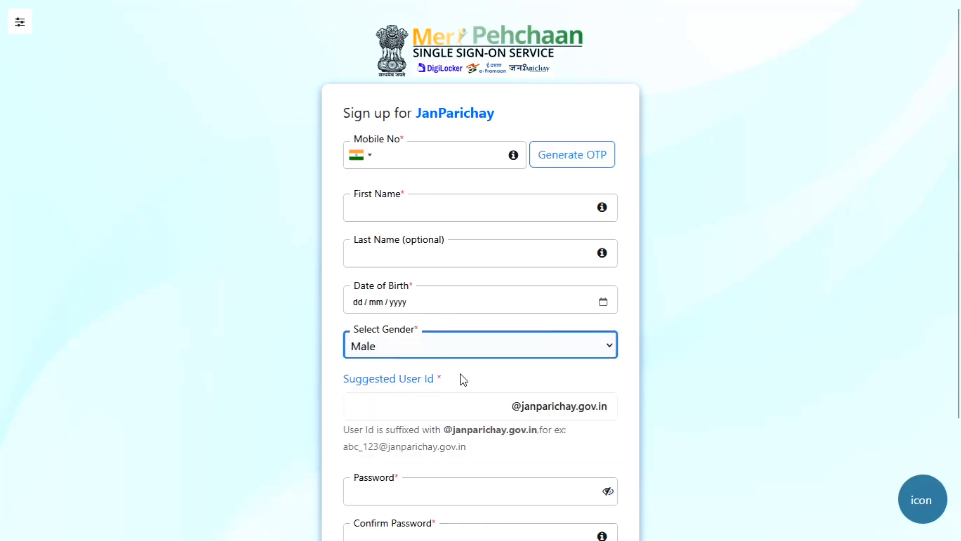
scroll(573, 330, "down", 3)
mouse_move(382, 266)
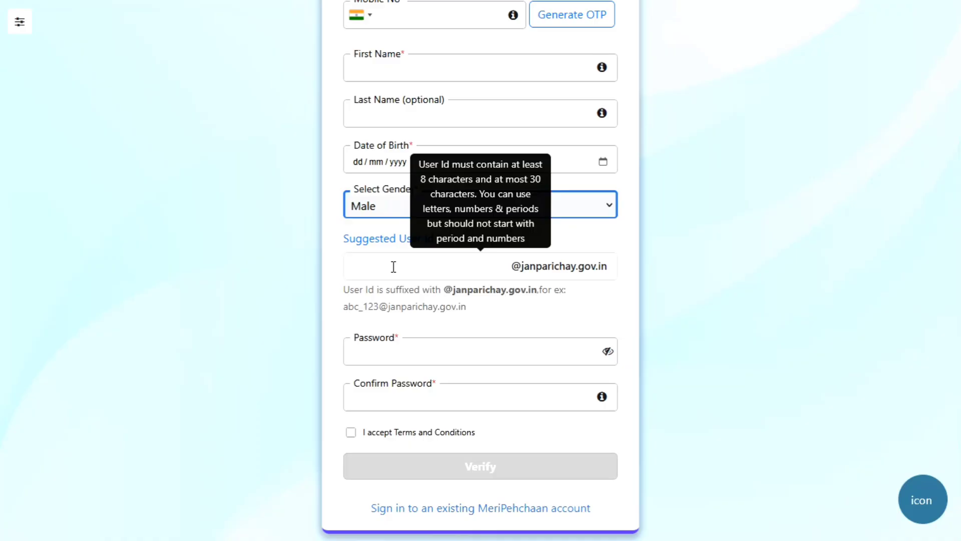
mouse_move(395, 352)
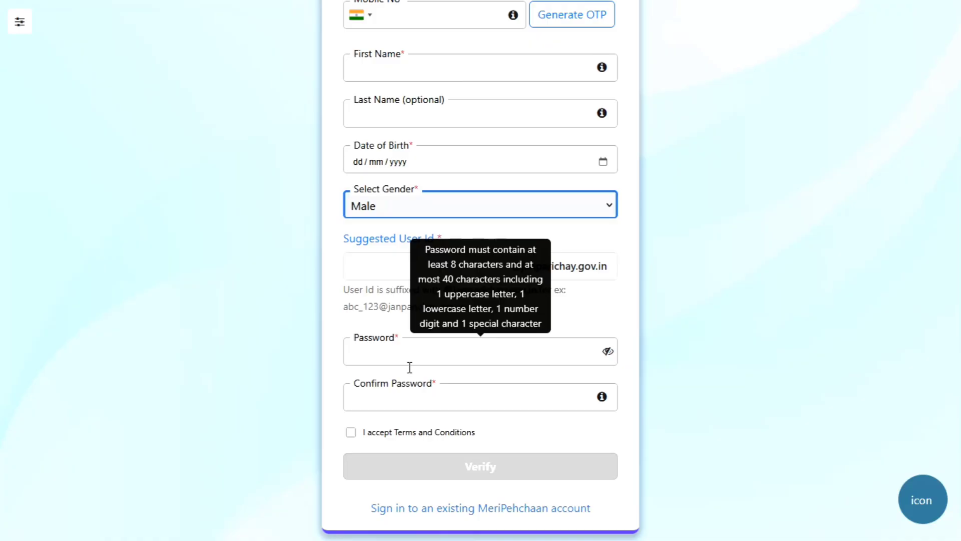
left_click(351, 432)
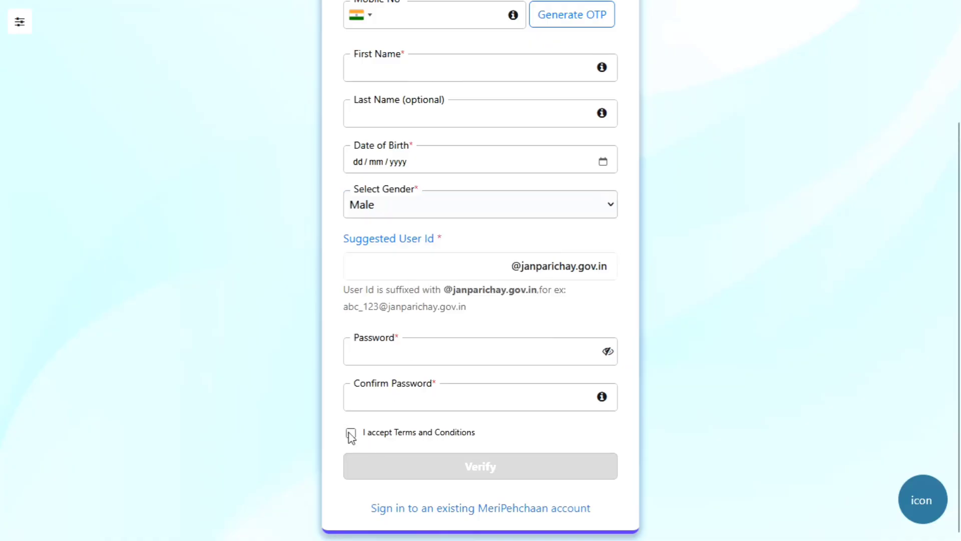
left_click(410, 476)
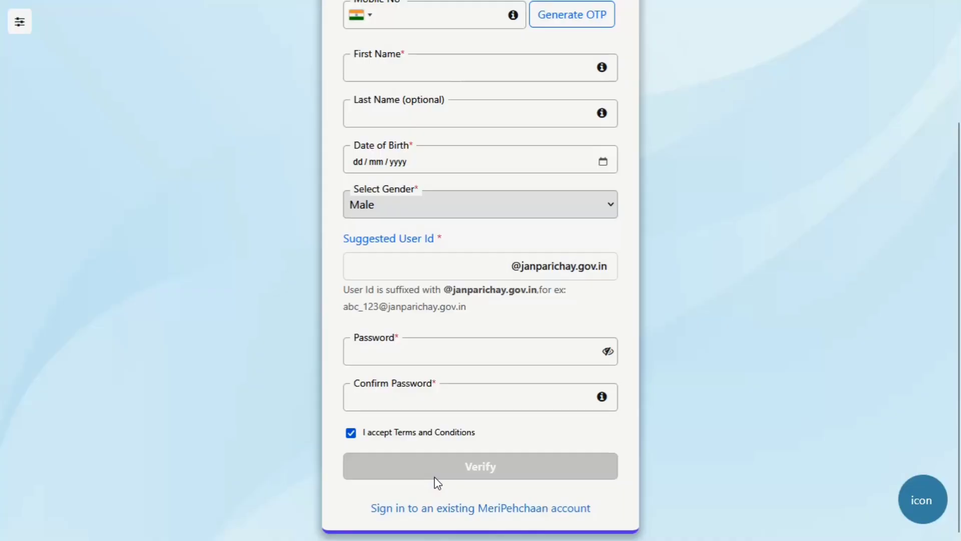
scroll(607, 393, "up", 3)
scroll(607, 339, "down", 3)
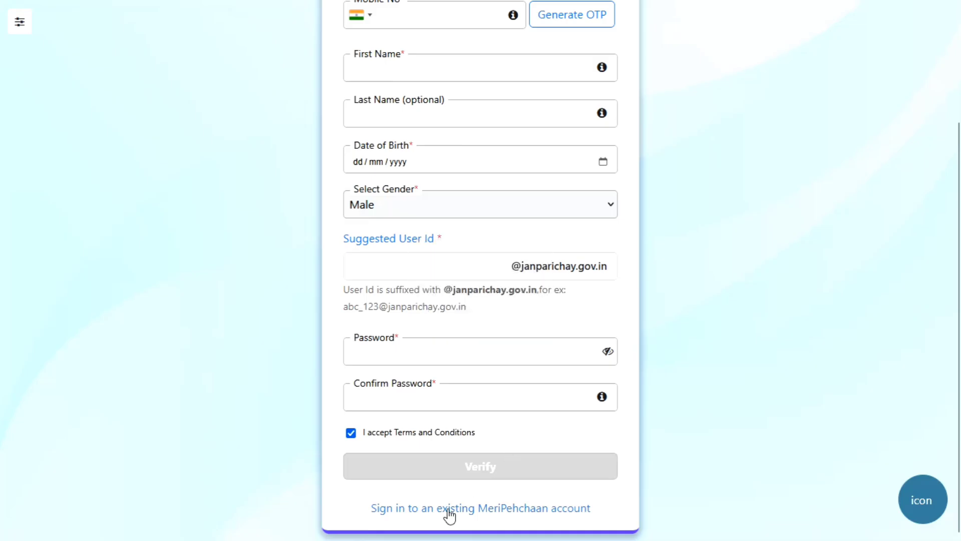
Return to signing in to an existing account and select the Mobile sign-in tab.
left_click(403, 516)
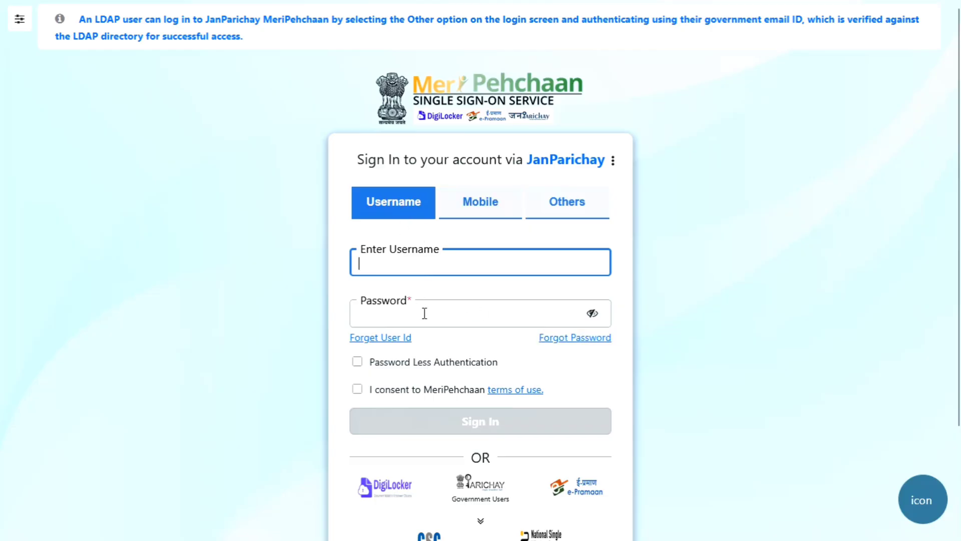
left_click(479, 214)
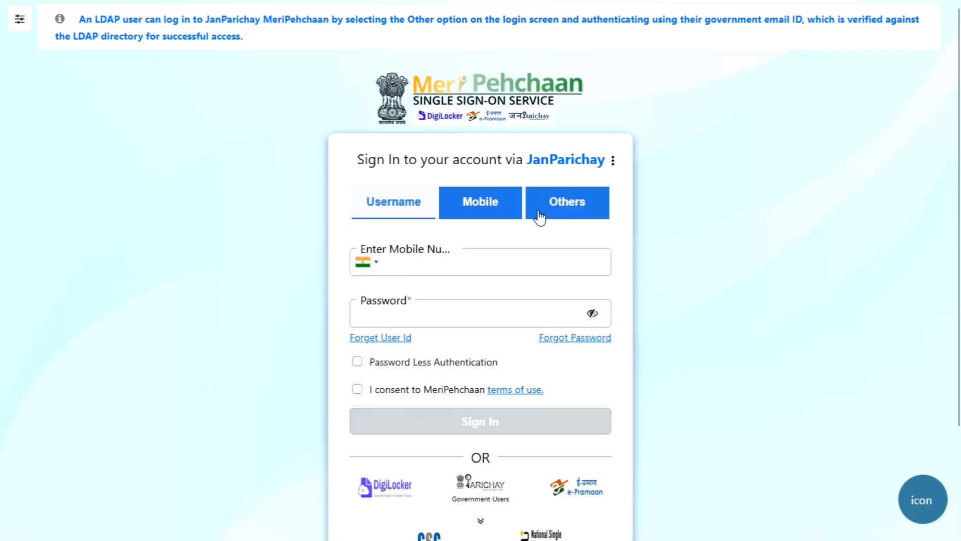
left_click(536, 214)
left_click(476, 209)
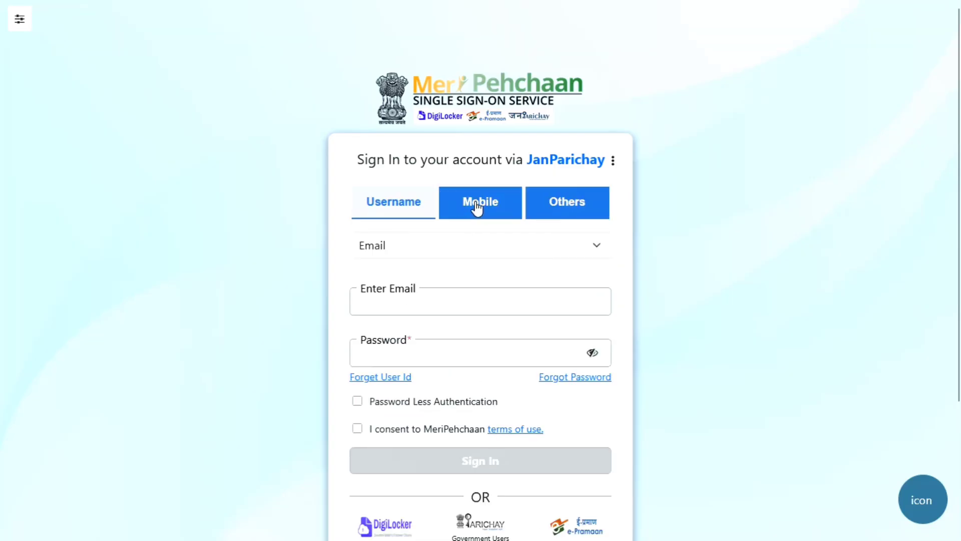
Enter the registered mobile number, choose Password Less Authentication with consent, and sign in.
left_click(442, 262)
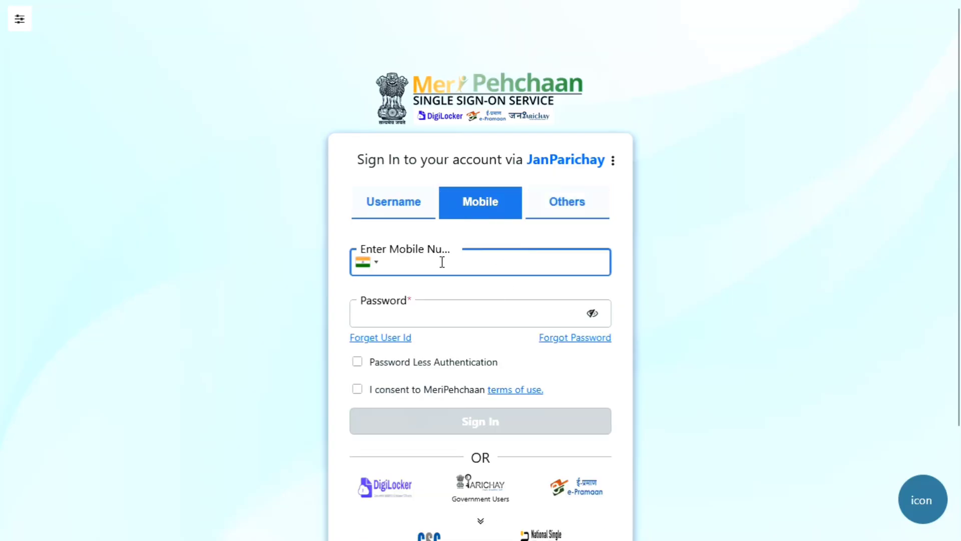
type("9XXXXXXXXX")
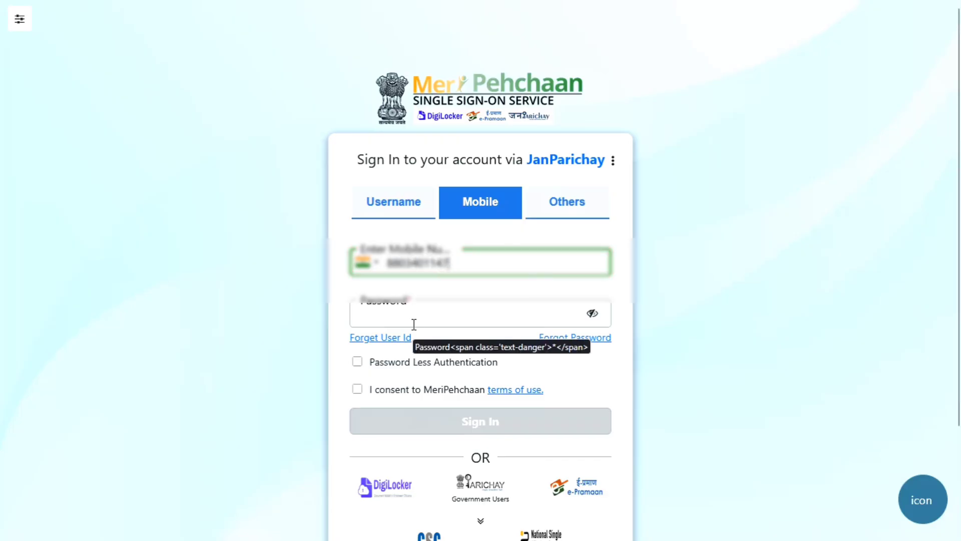
left_click(357, 362)
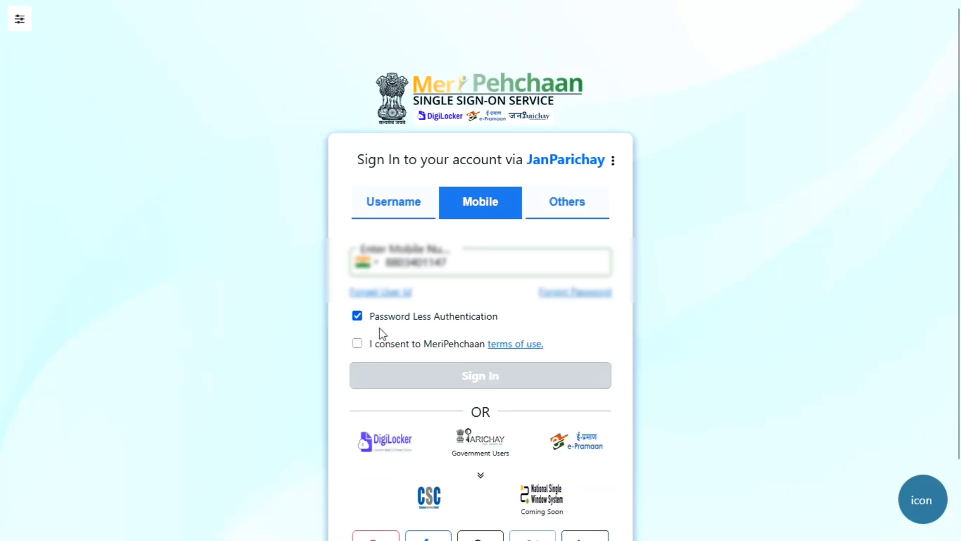
left_click(358, 344)
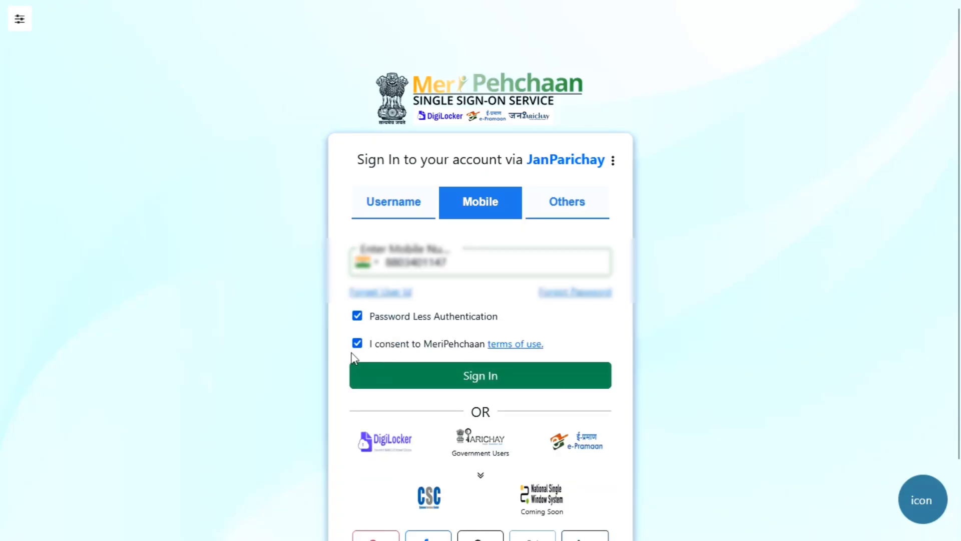
left_click(438, 382)
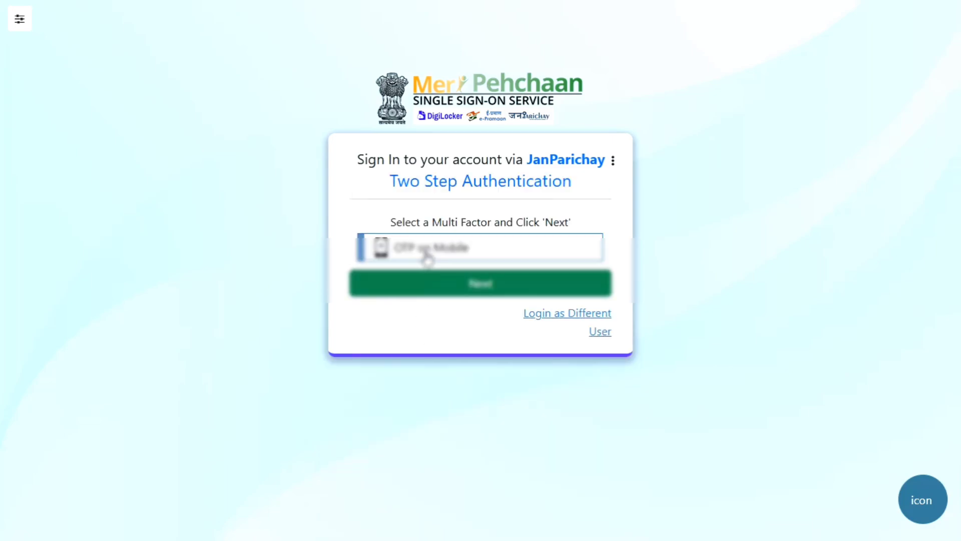
Choose OTP on Mobile, enter the received OTP and sign in to ServicePlus.
left_click(427, 258)
left_click(448, 294)
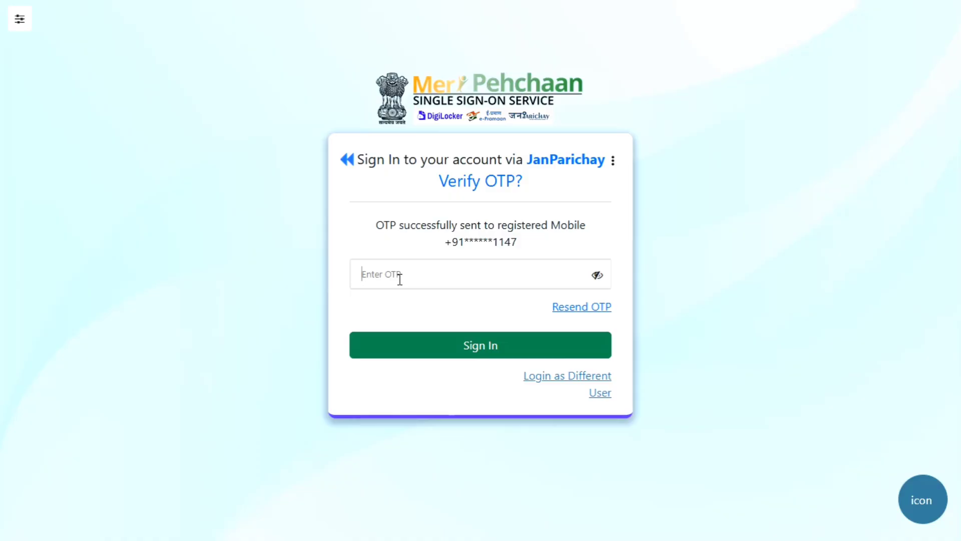
type("1")
type("23")
type("456")
left_click(597, 275)
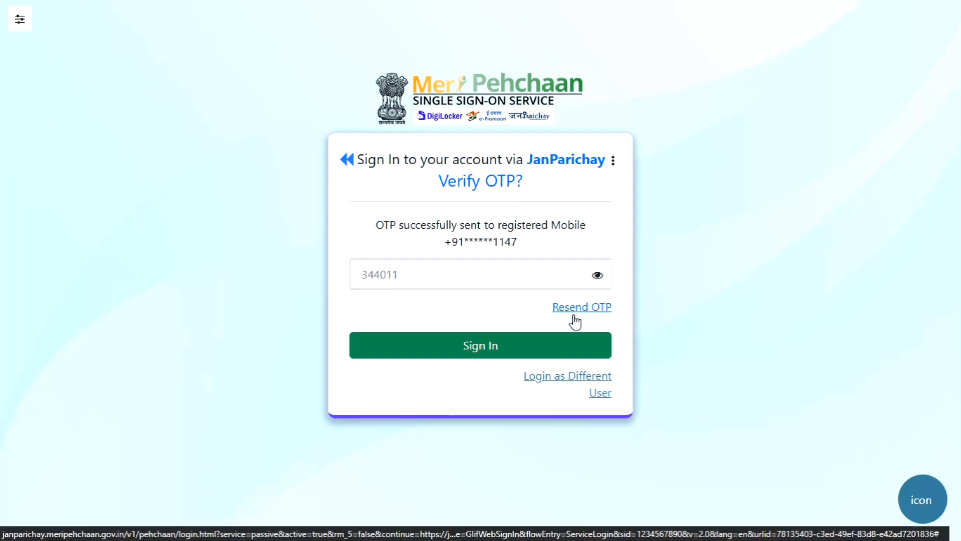
left_click(489, 345)
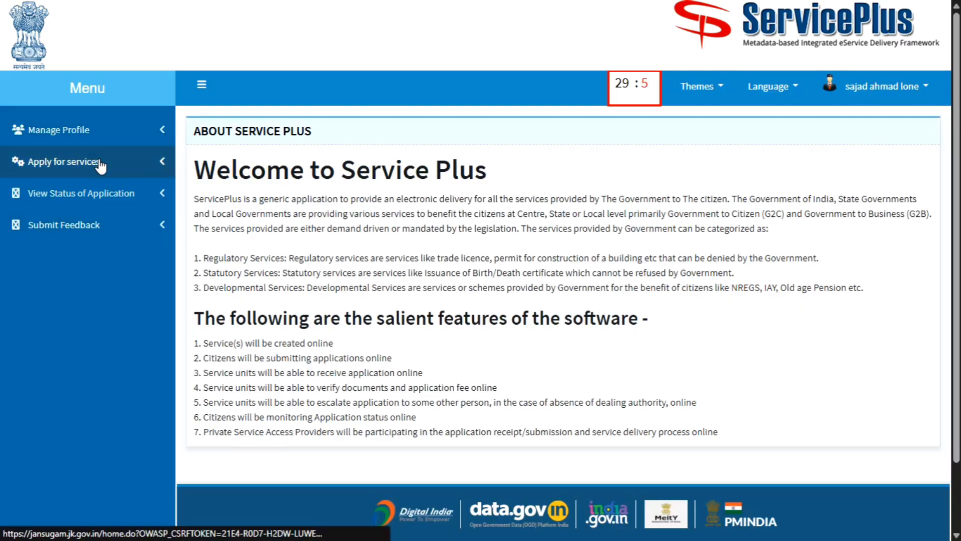
Search all available services for 'bac' and open the RBA Certificate application form.
left_click(101, 163)
left_click(105, 189)
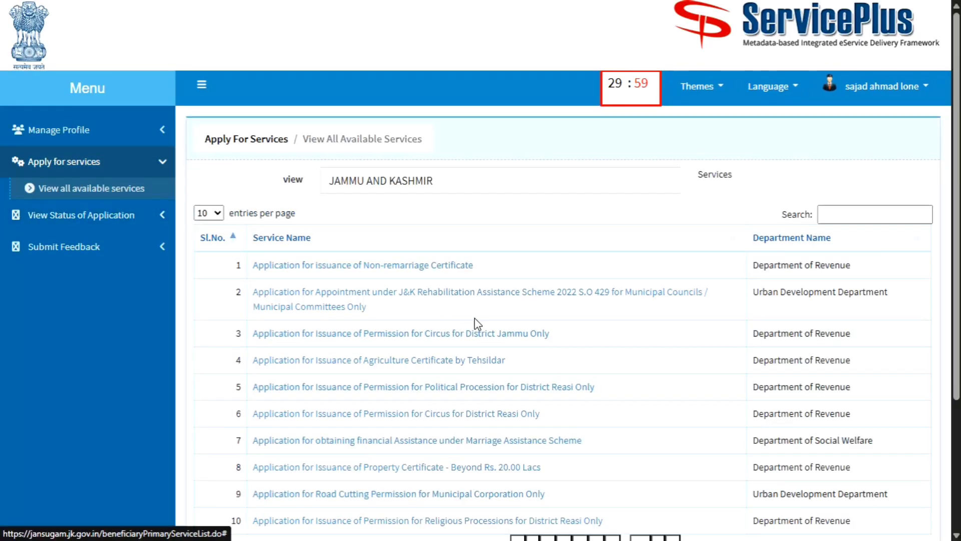
scroll(474, 322, "down", 3)
scroll(690, 273, "up", 3)
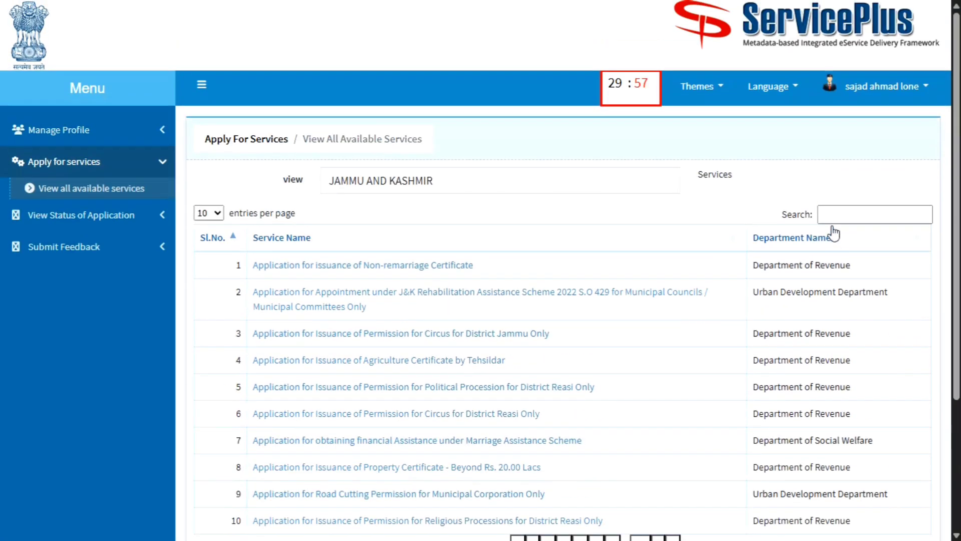
left_click(836, 216)
type("backward")
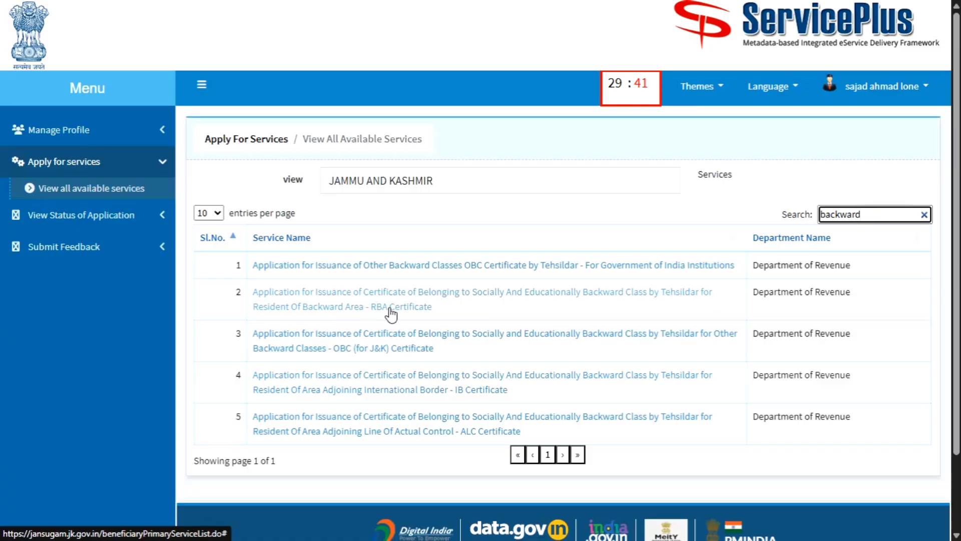
left_click(597, 297)
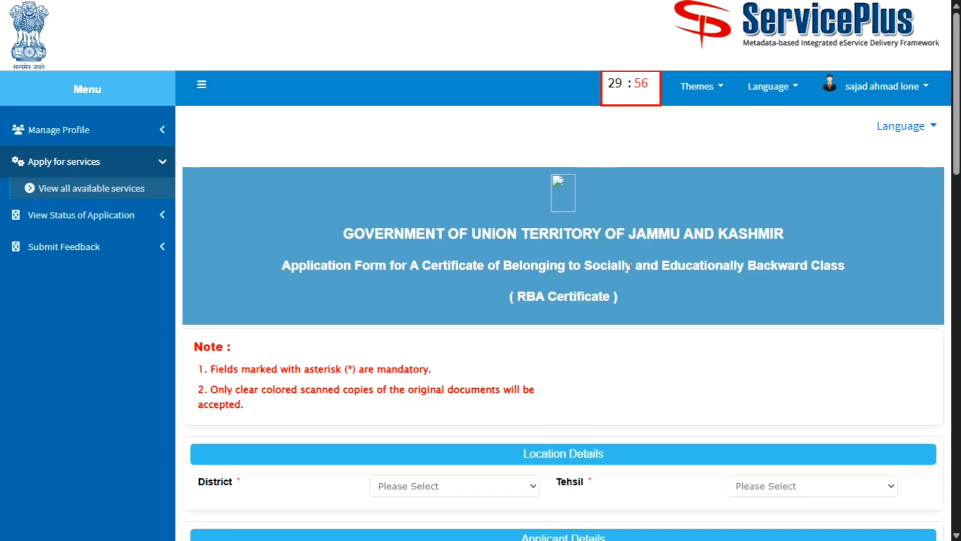
Select District Baramulla and Tehsil Boniyar in the Location Details section.
scroll(628, 265, "down", 5)
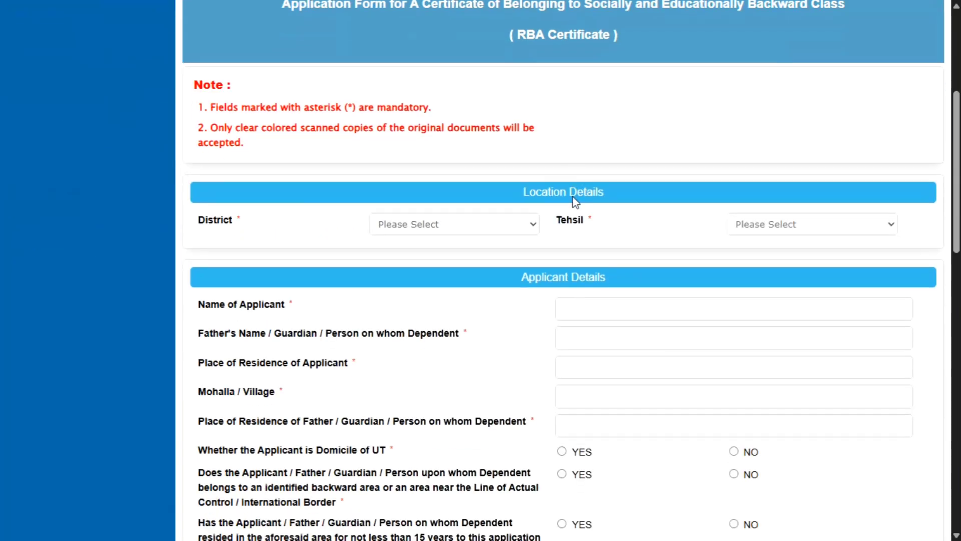
scroll(576, 202, "down", 1)
scroll(361, 249, "up", 2)
left_click(435, 257)
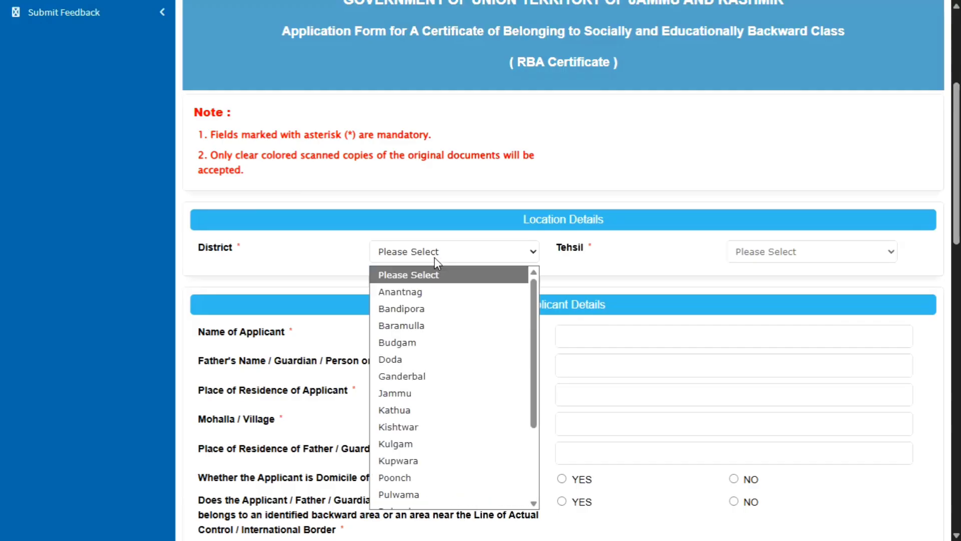
left_click(444, 326)
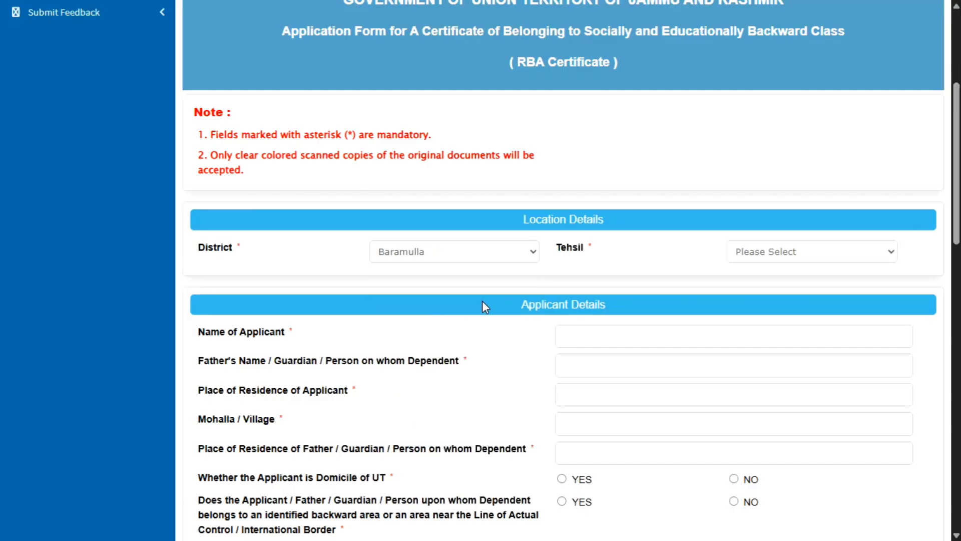
left_click(786, 258)
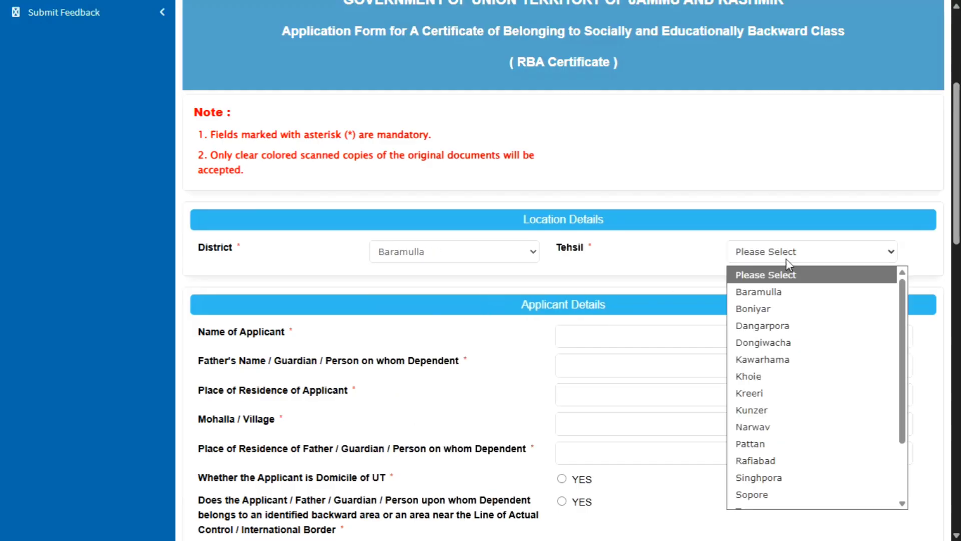
left_click(790, 312)
scroll(656, 264, "down", 5)
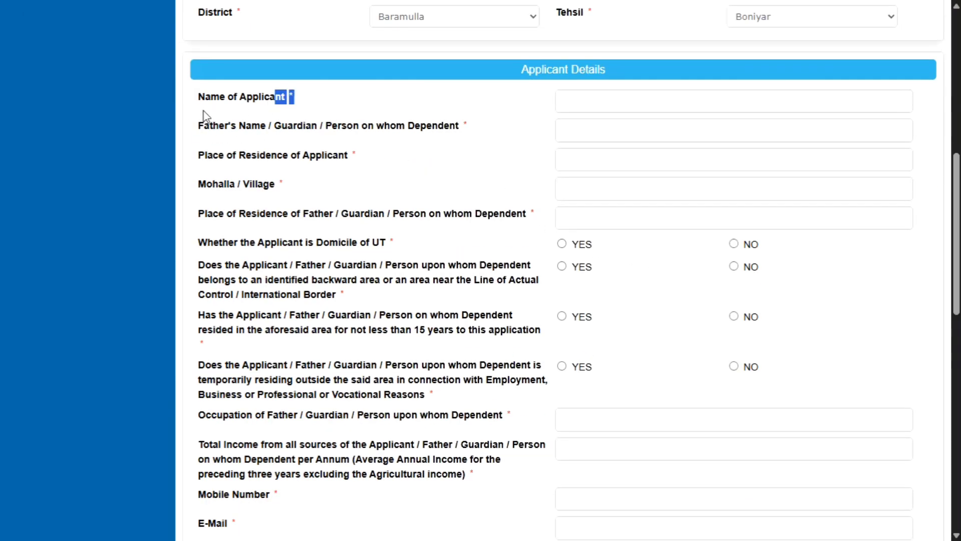
left_click(525, 111)
Answer YES to the domicile, backward-area and 15-year residence questions.
left_click_drag(184, 245, 384, 249)
left_click(562, 244)
left_click(348, 298)
left_click(579, 273)
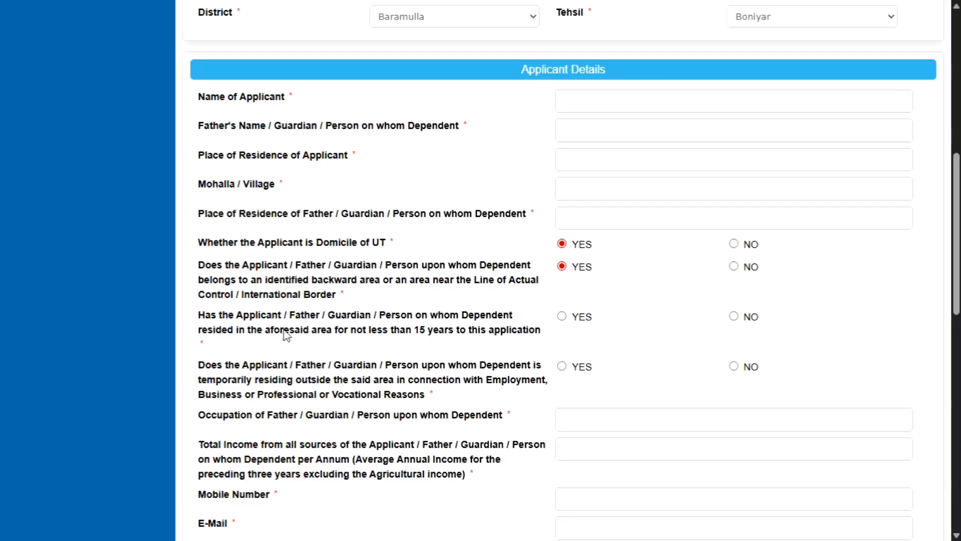
left_click(563, 318)
Review the occupation and Total Income questions, then place the cursor in the Total Income field.
scroll(311, 375, "down", 5)
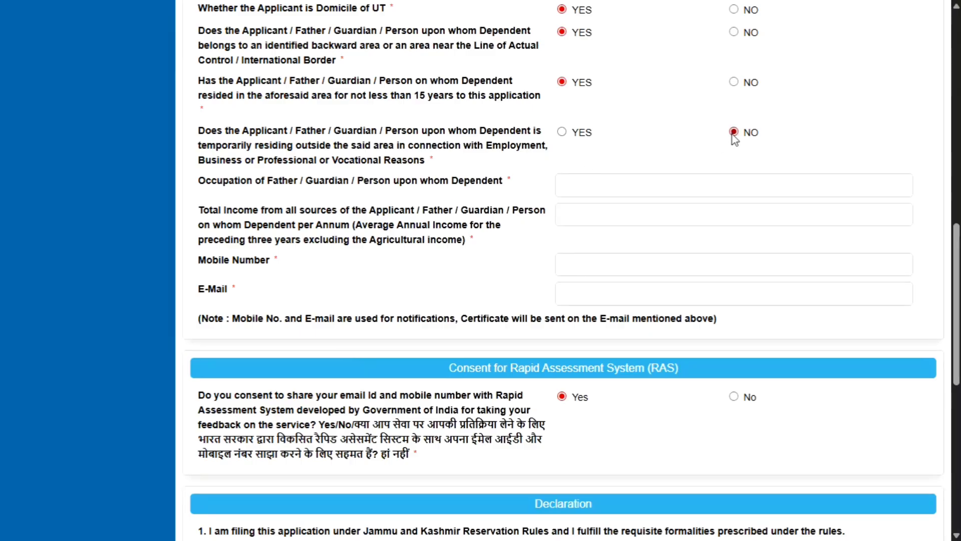
scroll(570, 175, "up", 5)
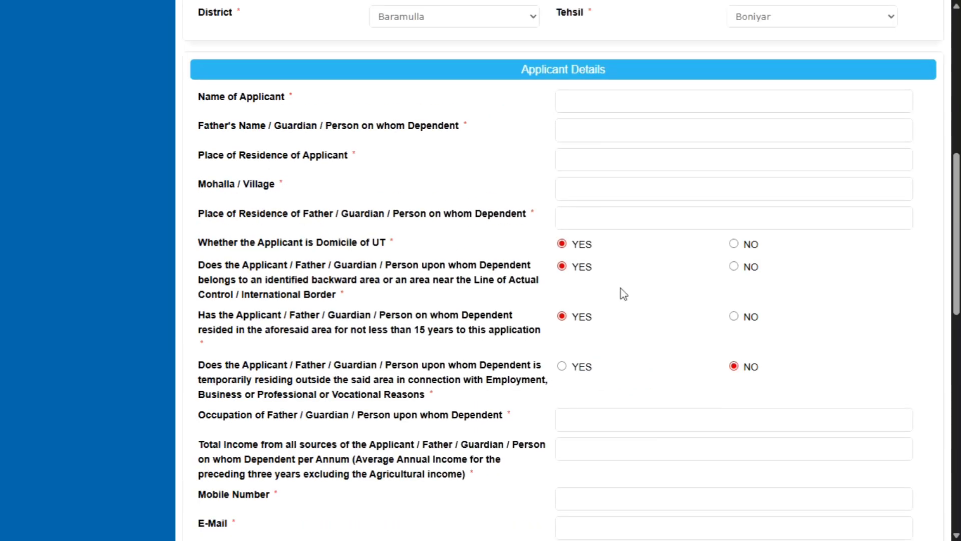
scroll(714, 298, "down", 5)
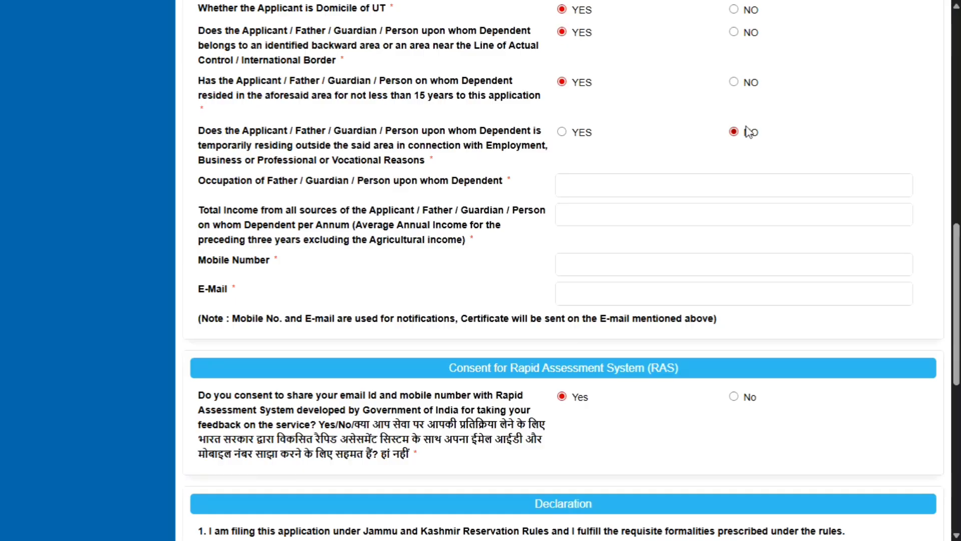
left_click_drag(199, 181, 329, 181)
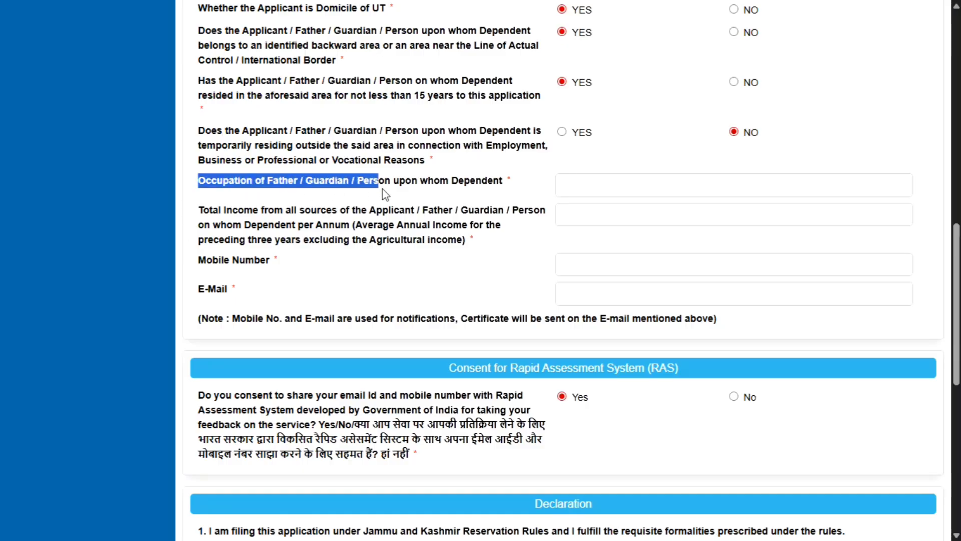
left_click_drag(386, 194, 469, 190)
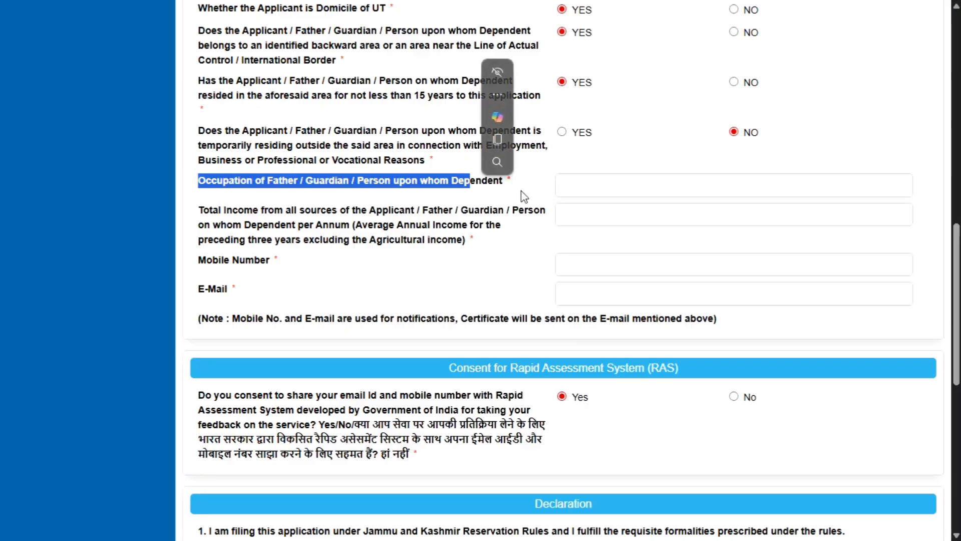
left_click(543, 181)
left_click_drag(224, 217, 316, 227)
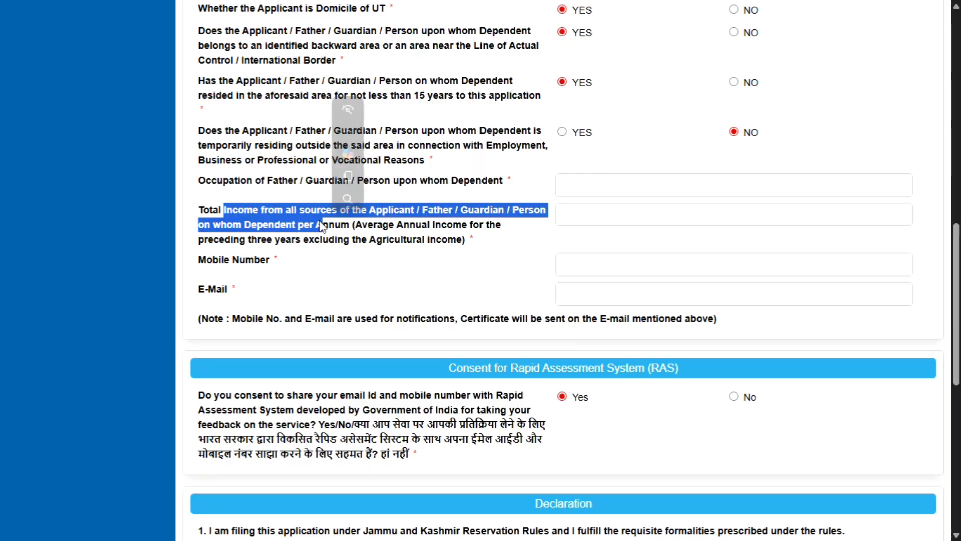
left_click(439, 242)
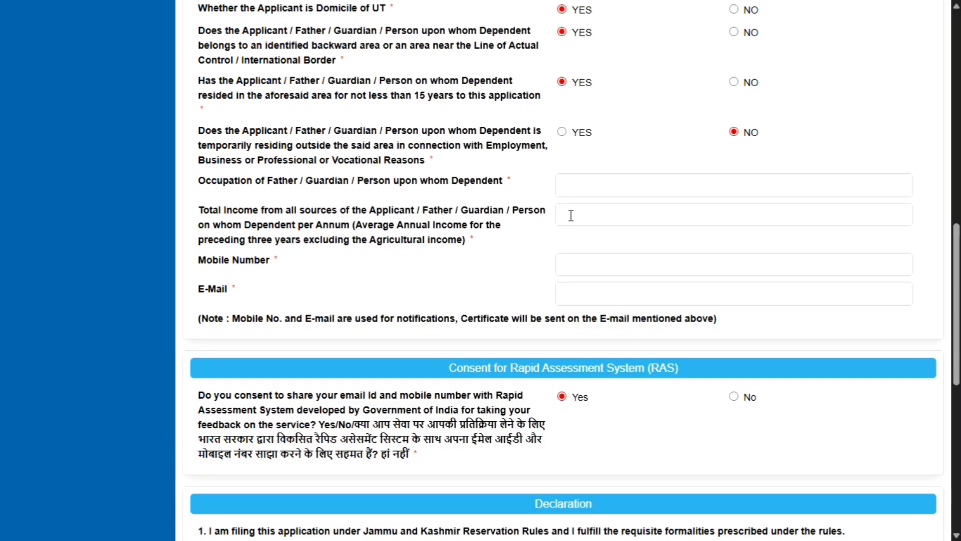
left_click(573, 217)
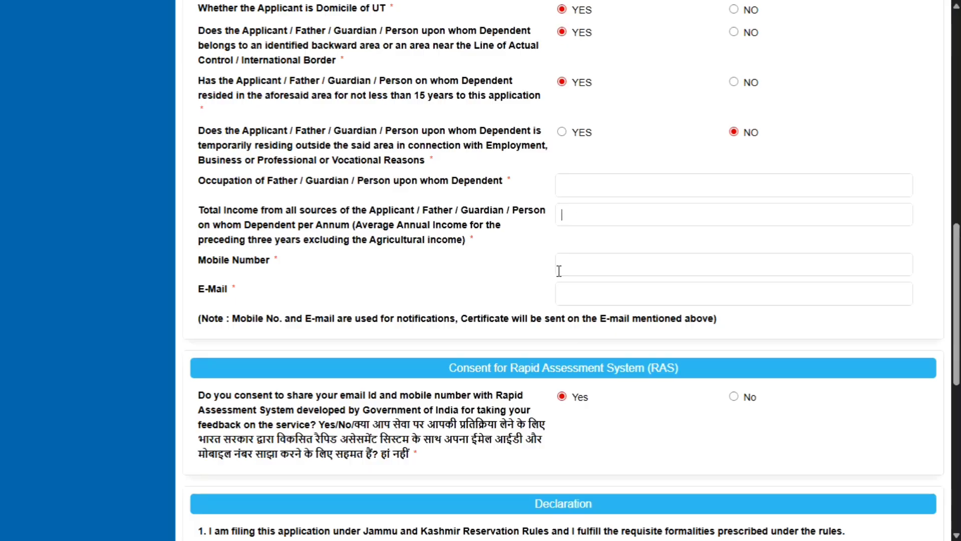
scroll(593, 293, "down", 4)
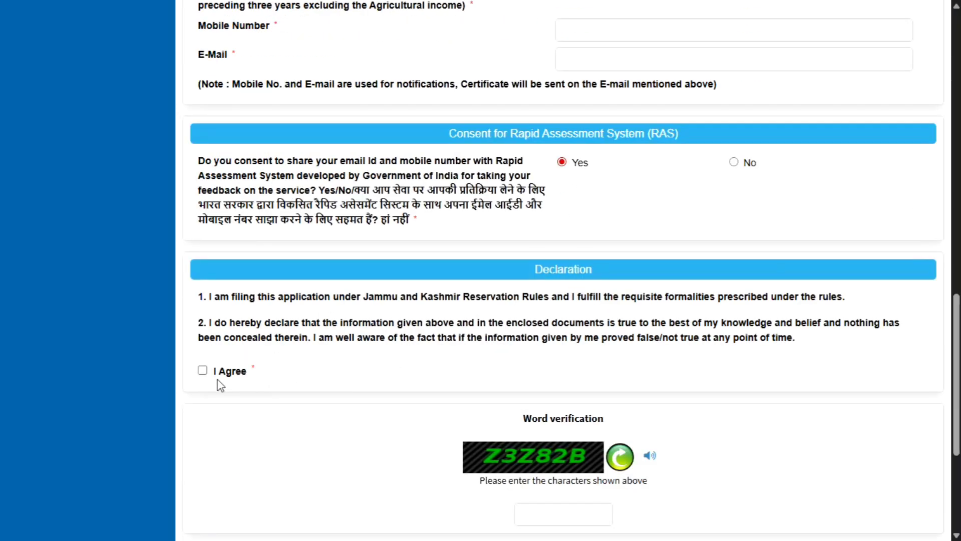
Tick I Agree on the declaration, submit the RBA form and acknowledge the document-enclosure notice.
scroll(572, 455, "down", 5)
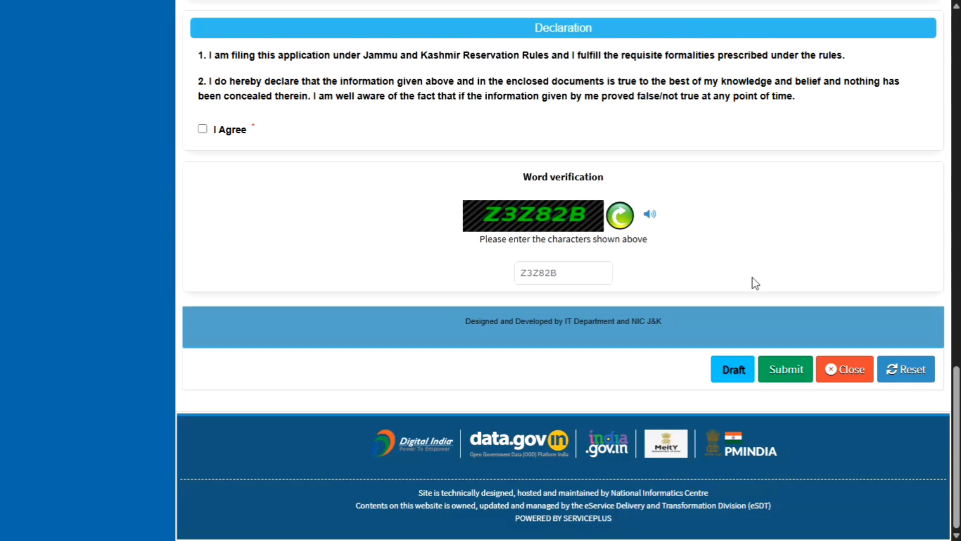
left_click(202, 130)
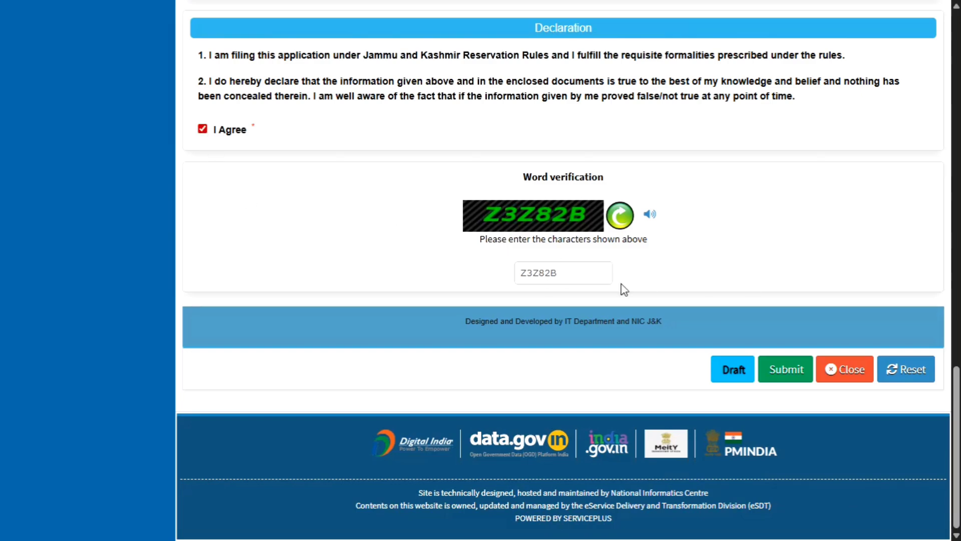
left_click(793, 375)
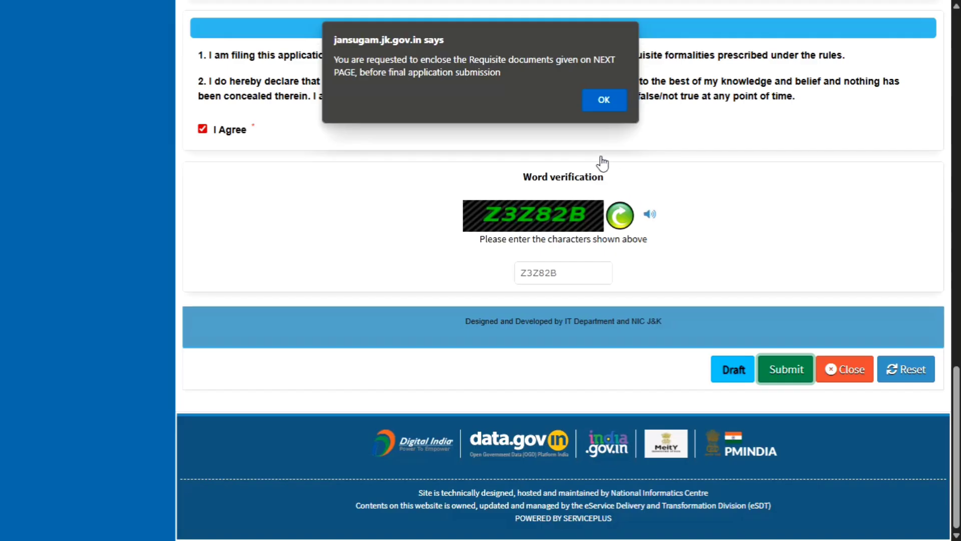
left_click(603, 98)
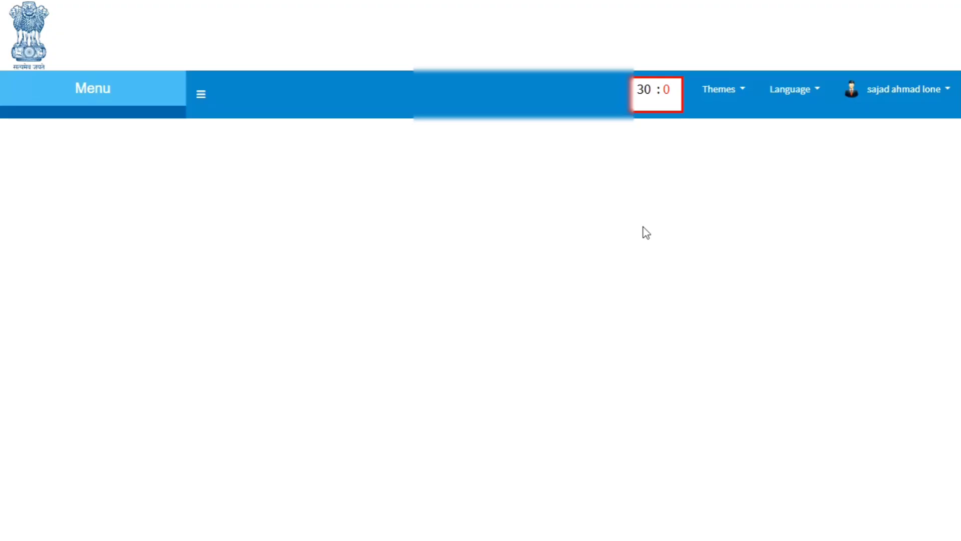
scroll(646, 232, "down", 15)
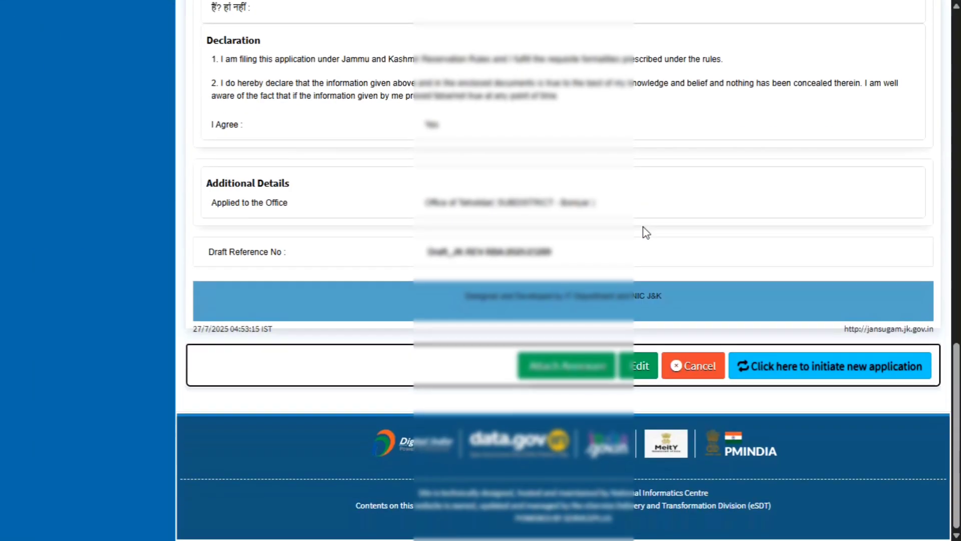
scroll(646, 232, "up", 15)
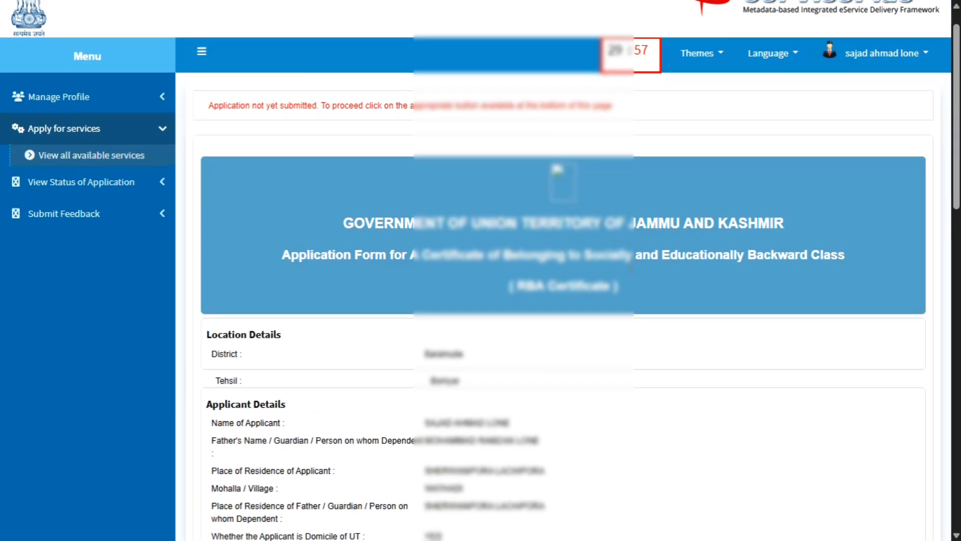
scroll(621, 265, "down", 5)
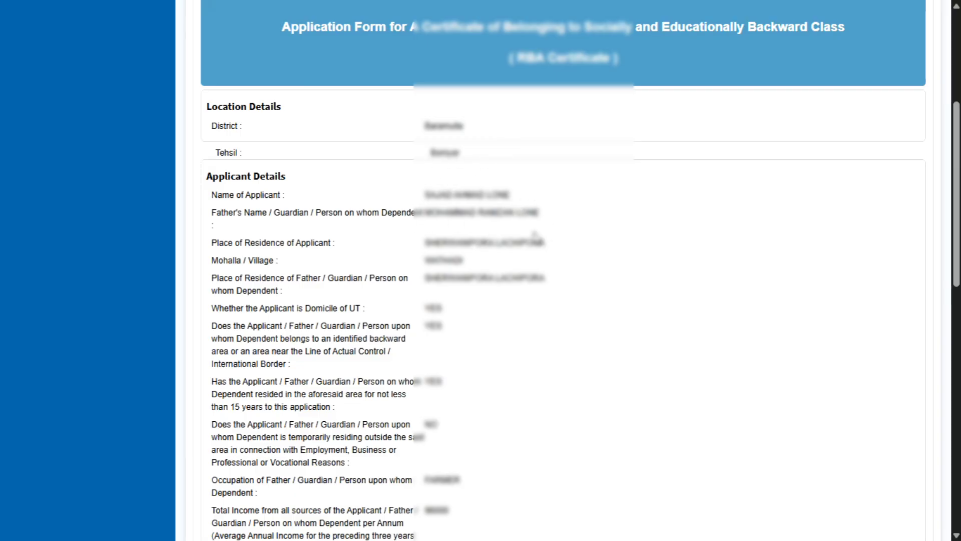
scroll(518, 312, "down", 5)
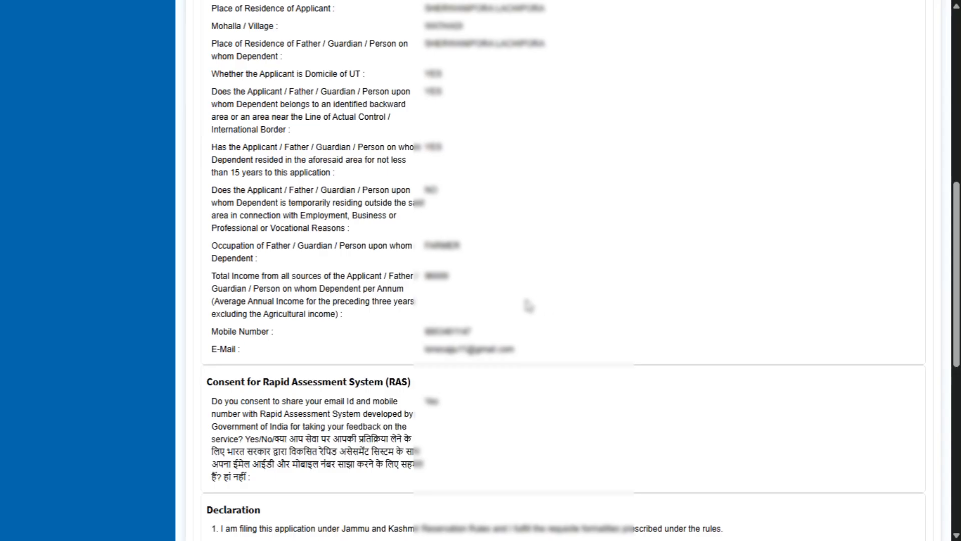
scroll(576, 351, "down", 5)
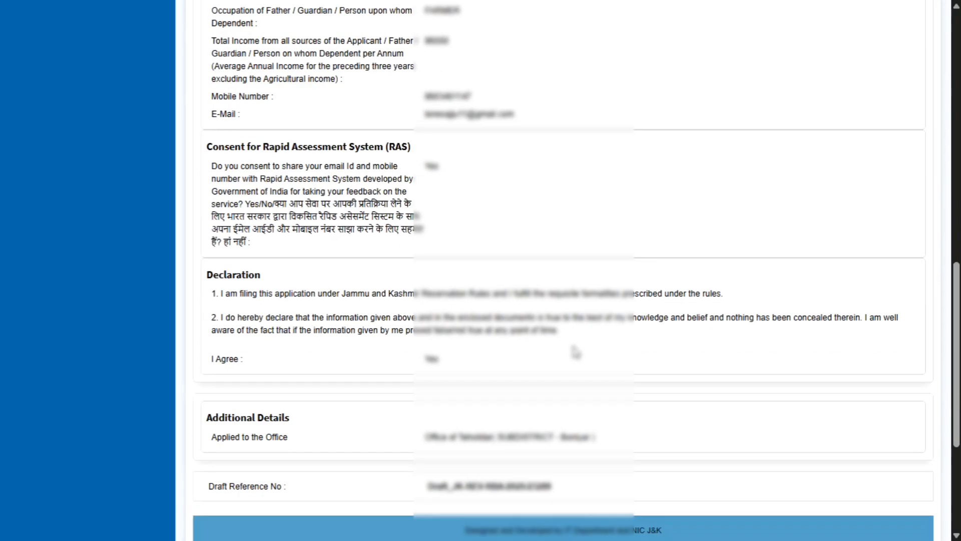
scroll(576, 351, "down", 5)
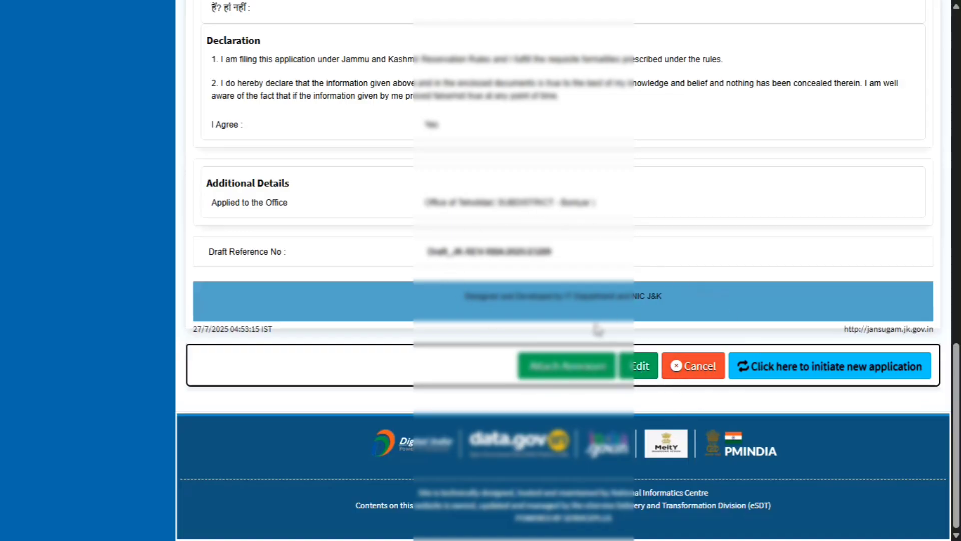
Open the enclosures form and attach adhar card (1).pdf as the Aadhar Card identity proof.
left_click(582, 372)
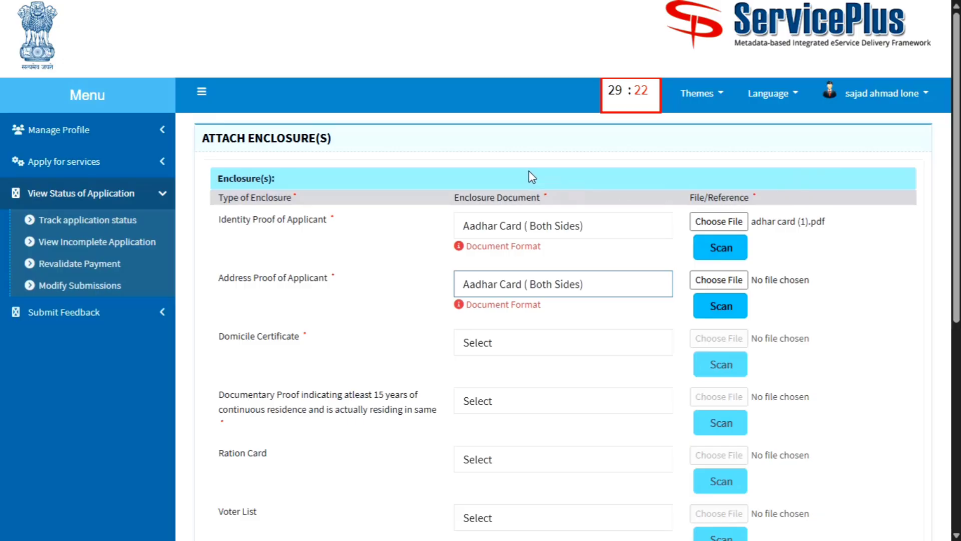
mouse_move(1, 3)
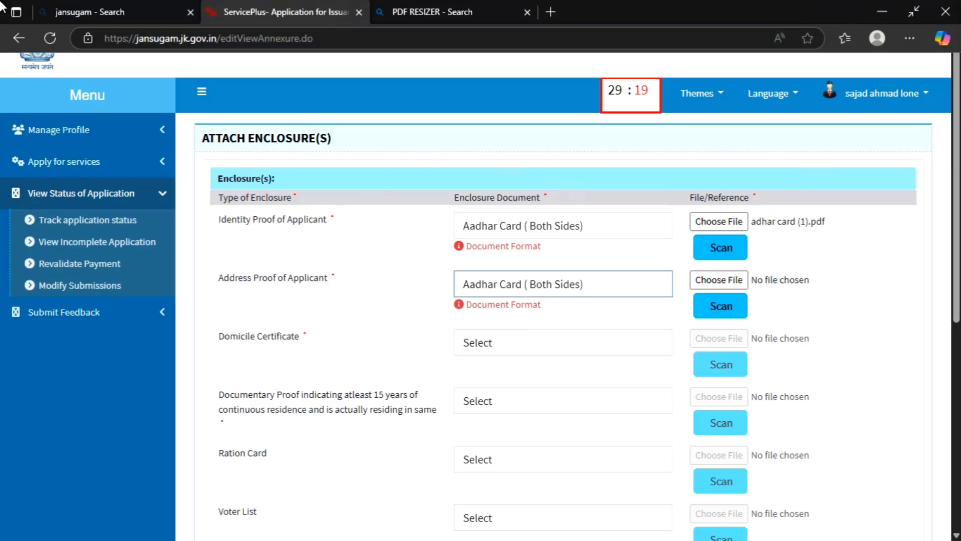
left_click(315, 226)
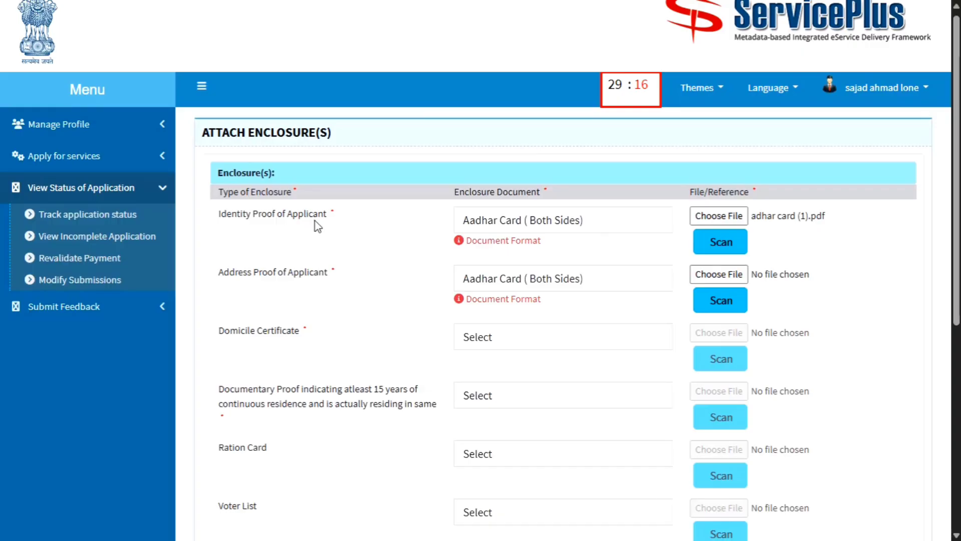
left_click(525, 222)
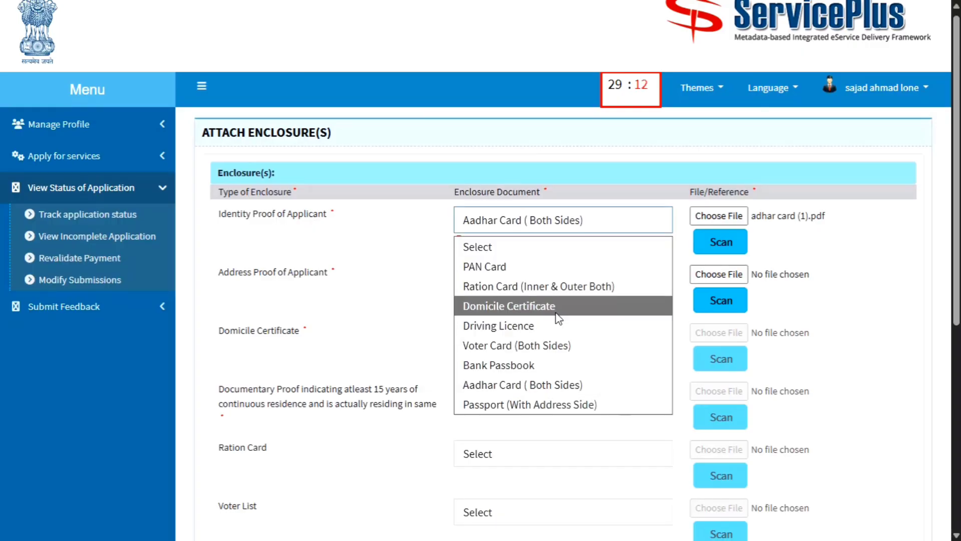
left_click(561, 384)
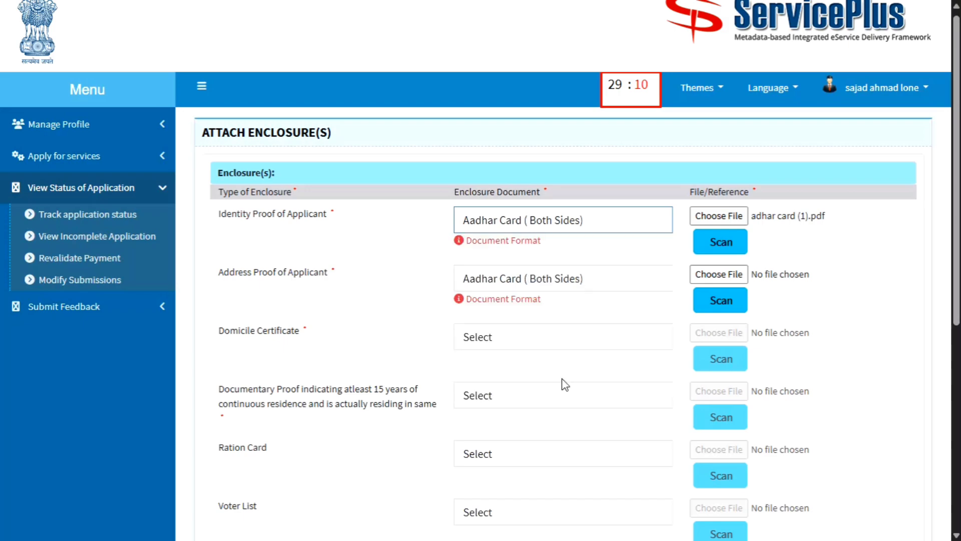
left_click(720, 220)
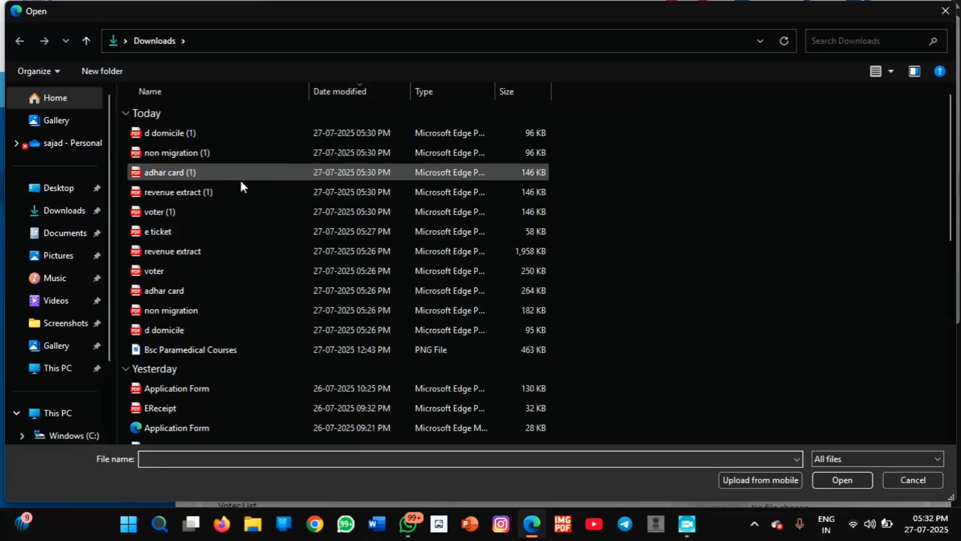
left_click(244, 290)
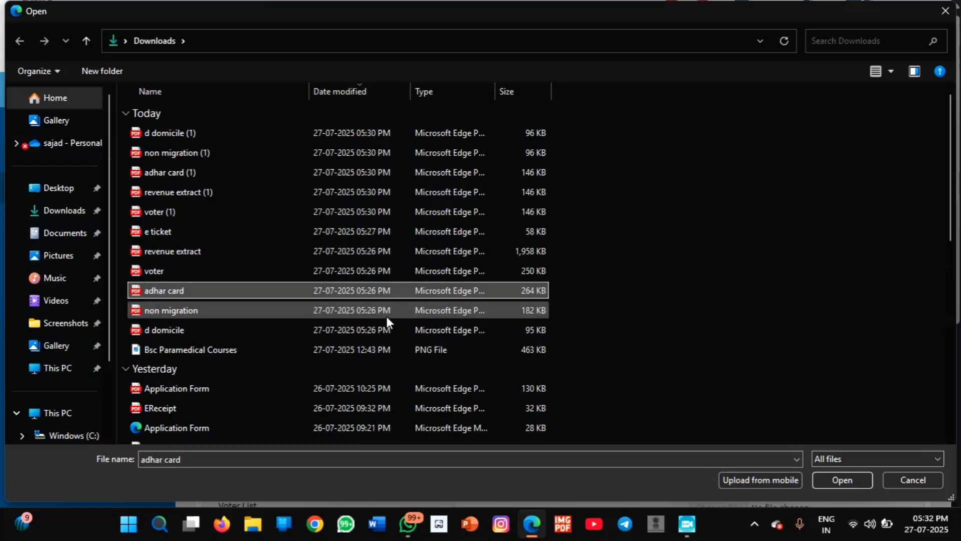
left_click(211, 173)
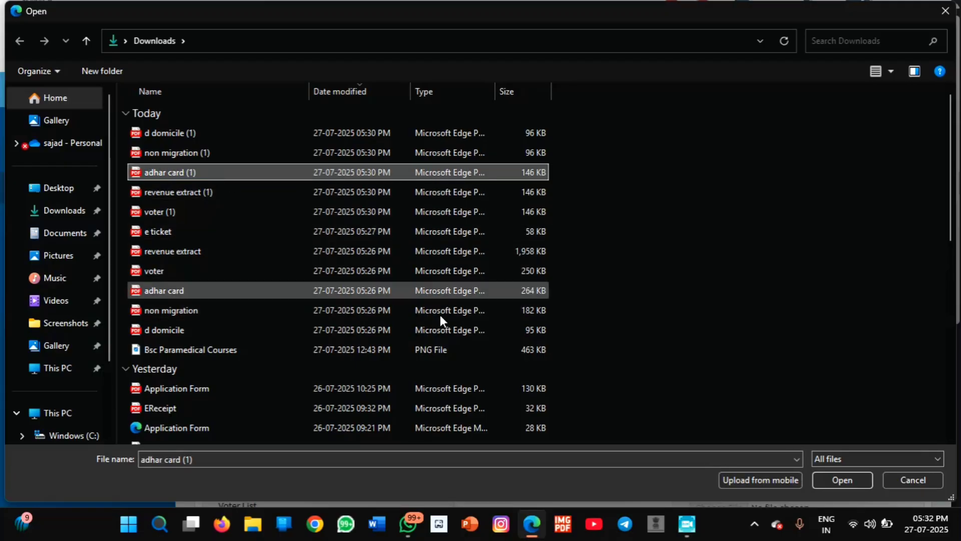
left_click(840, 475)
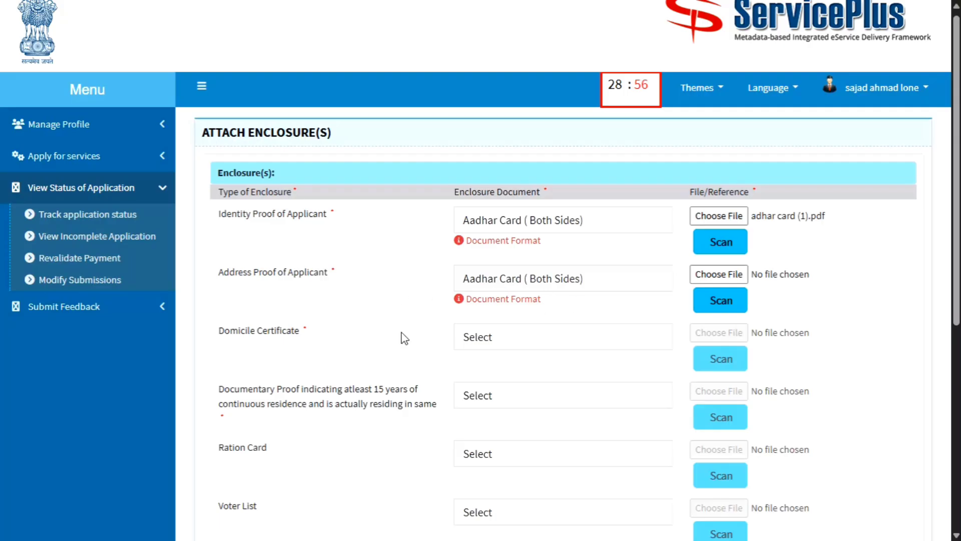
Attach d domicile (1).pdf as the Domicile Certificate and choose the 15-year residence proof type.
left_click(520, 340)
left_click(518, 381)
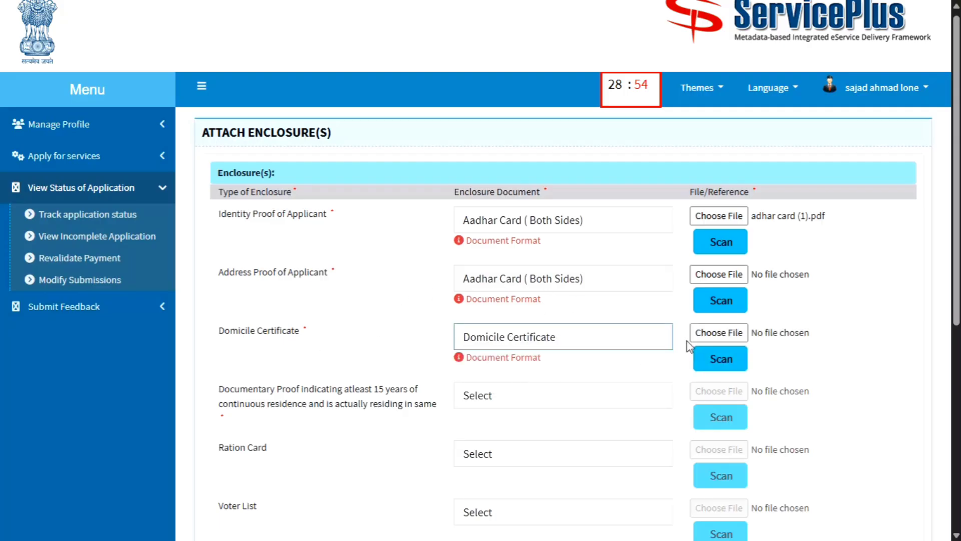
left_click(708, 332)
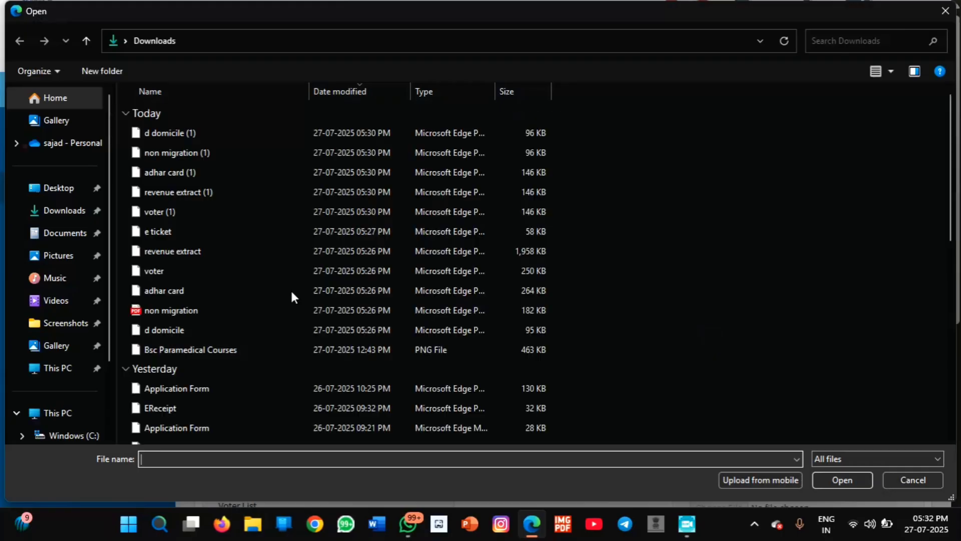
left_click(194, 139)
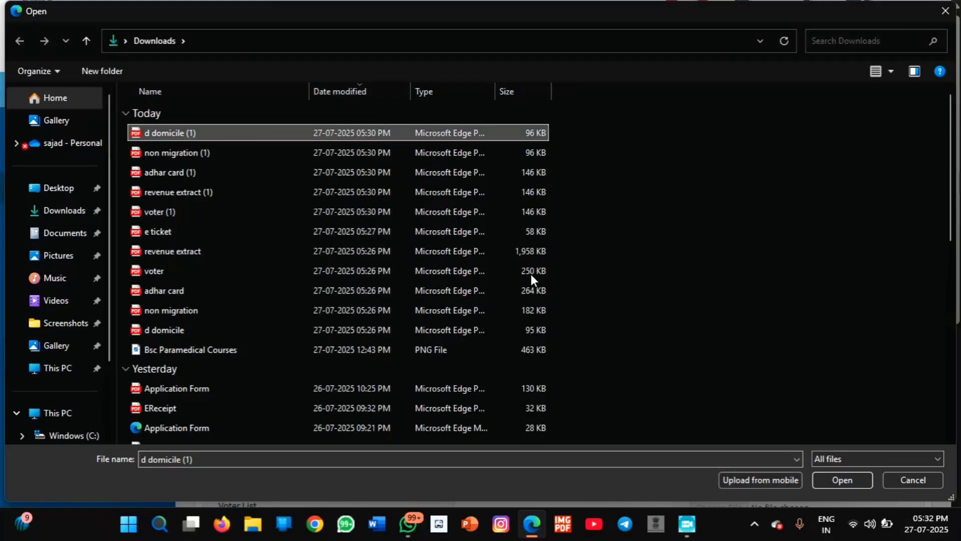
left_click(832, 480)
scroll(812, 331, "down", 5)
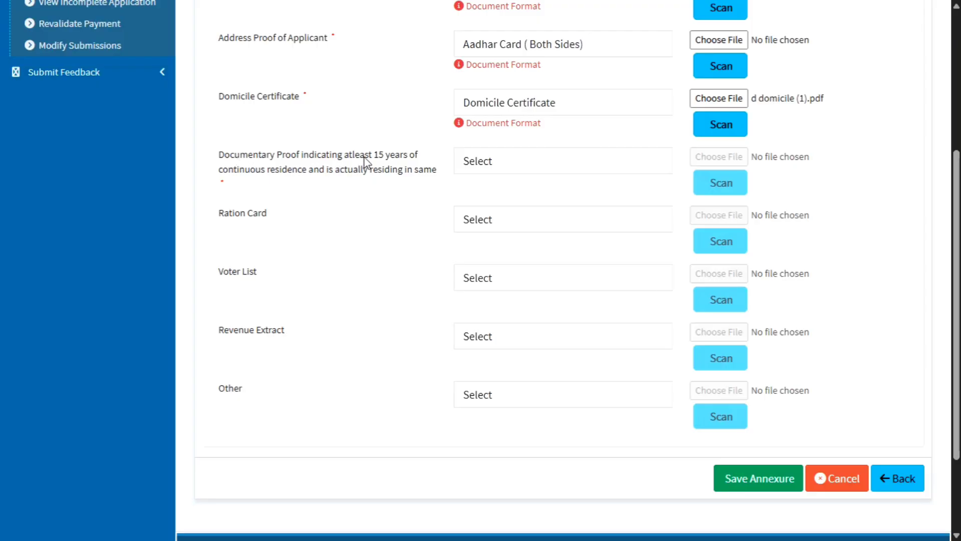
left_click(479, 164)
left_click(510, 207)
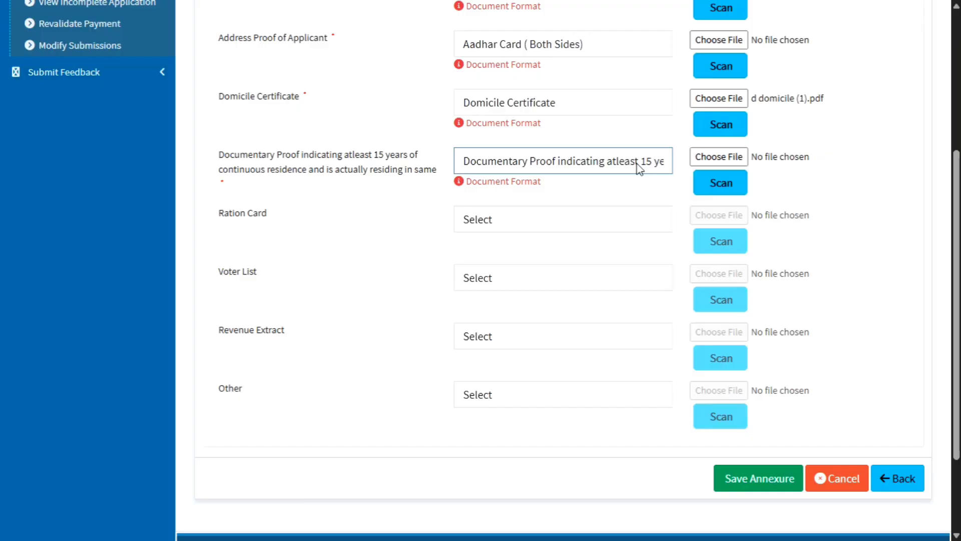
Attach non migration (1) as the residence proof file.
left_click(703, 157)
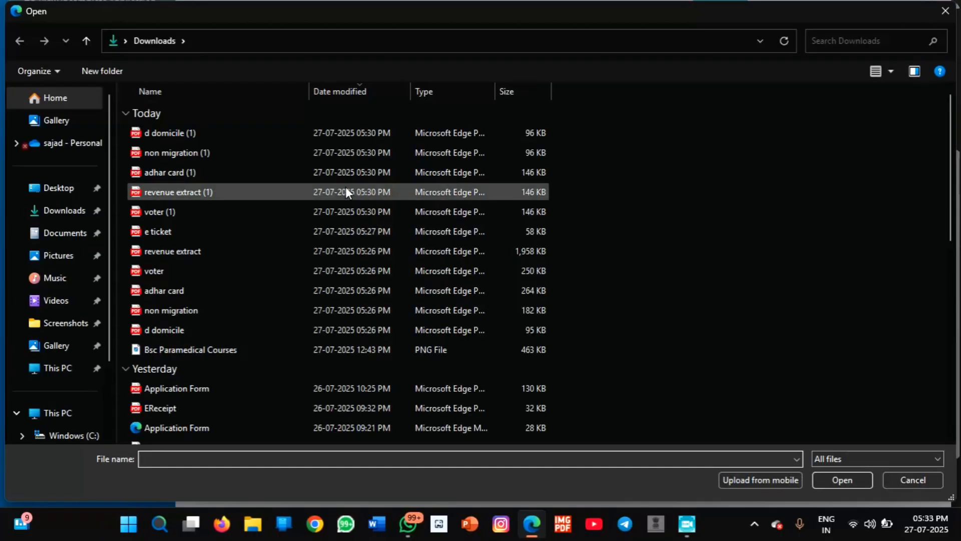
left_click(339, 153)
left_click(841, 479)
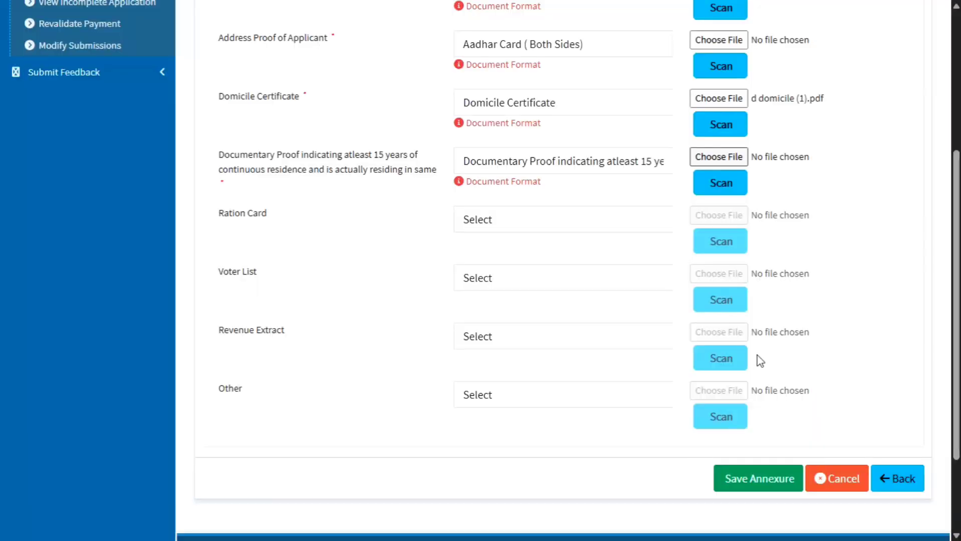
Attach e ticket as the Ration Card (Inner & Outer Both) enclosure.
left_click(518, 226)
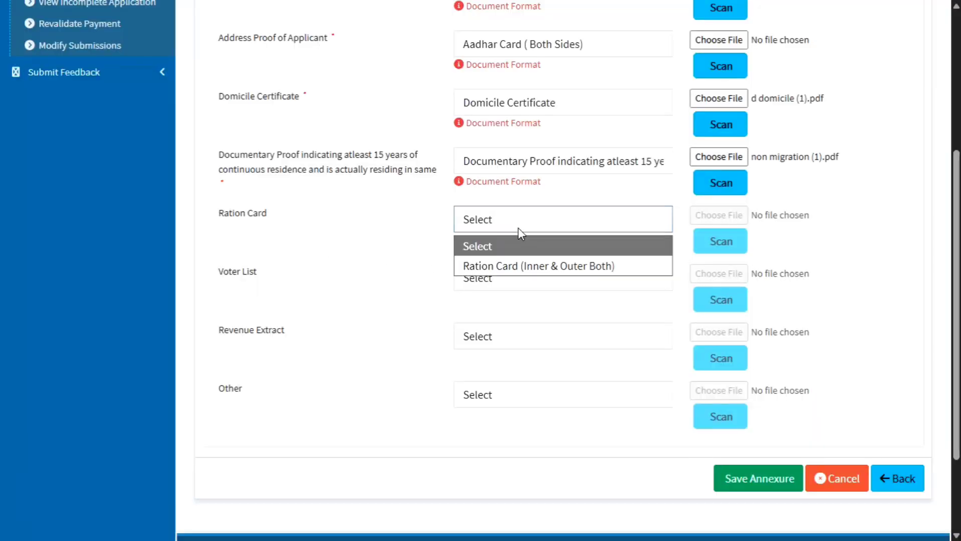
left_click(521, 268)
left_click(710, 221)
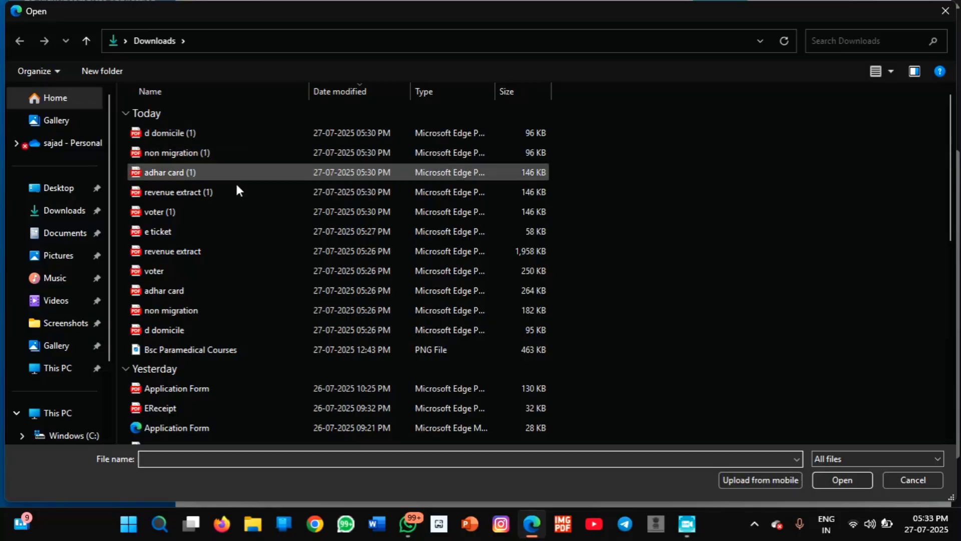
left_click(260, 231)
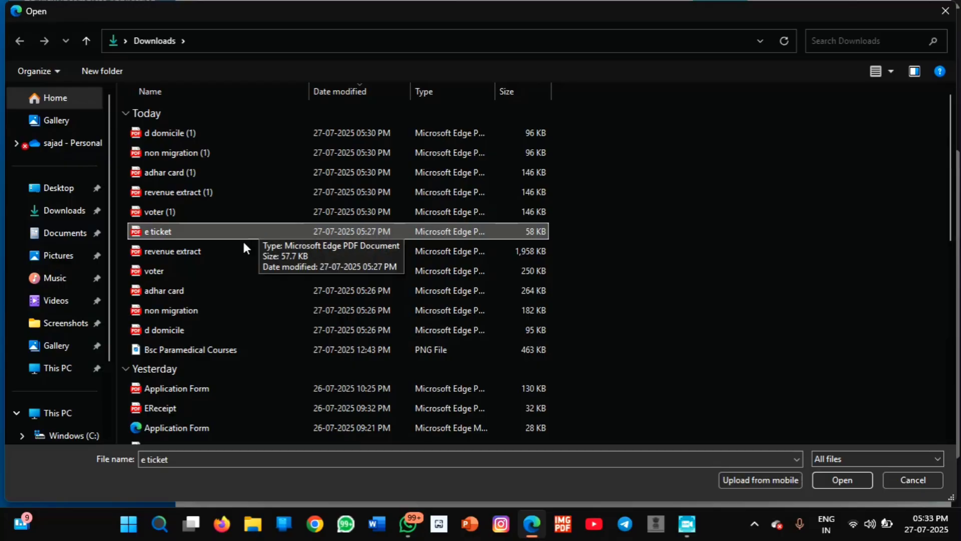
left_click(836, 477)
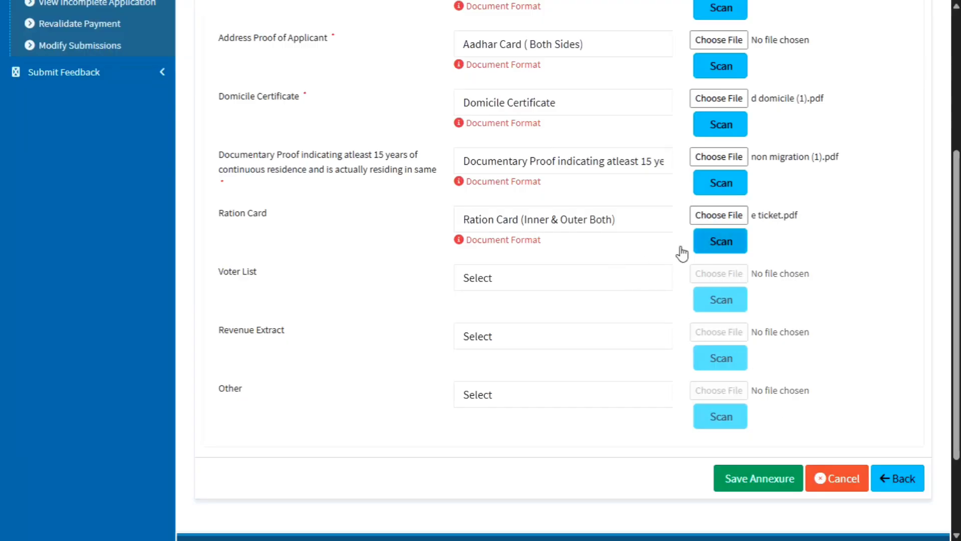
Attach voter (1) as the Voter List enclosure.
left_click(480, 280)
left_click(480, 324)
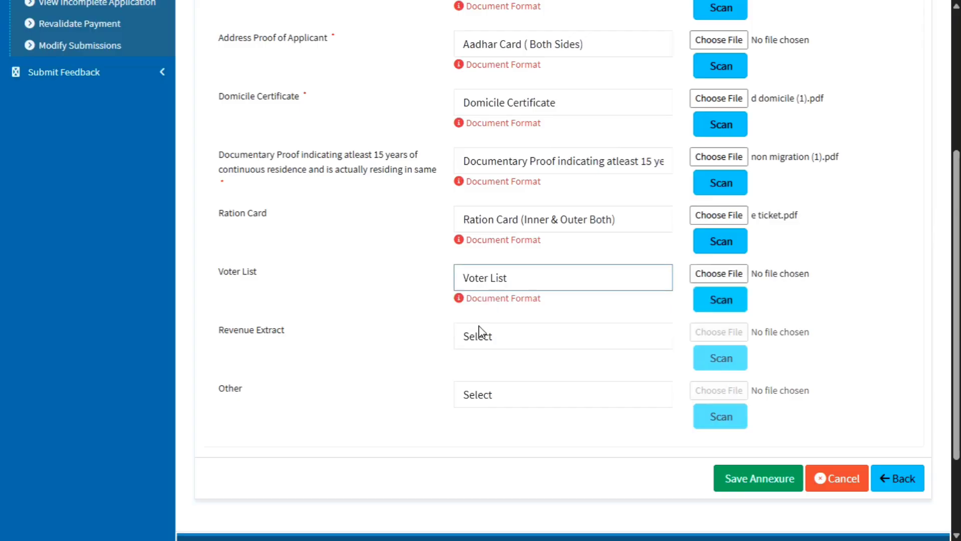
left_click(703, 277)
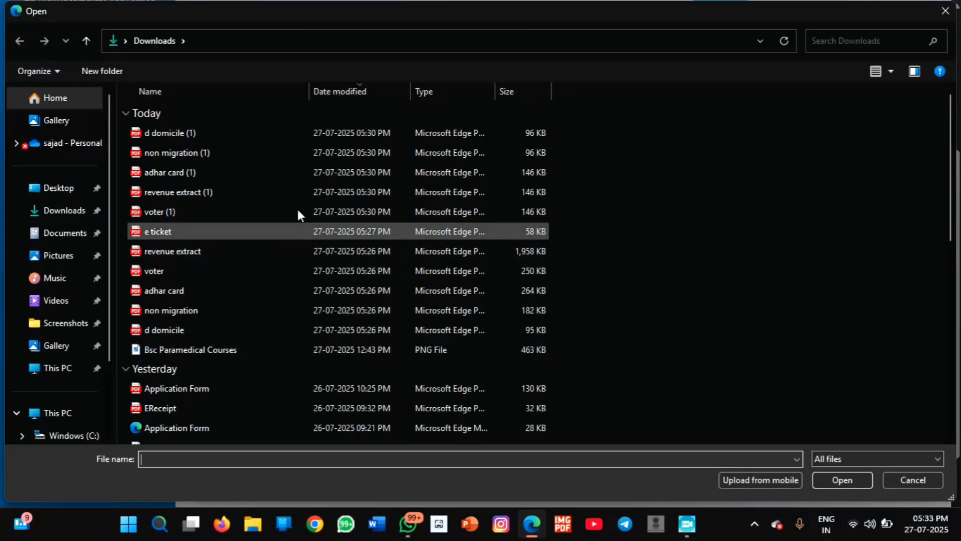
left_click(254, 212)
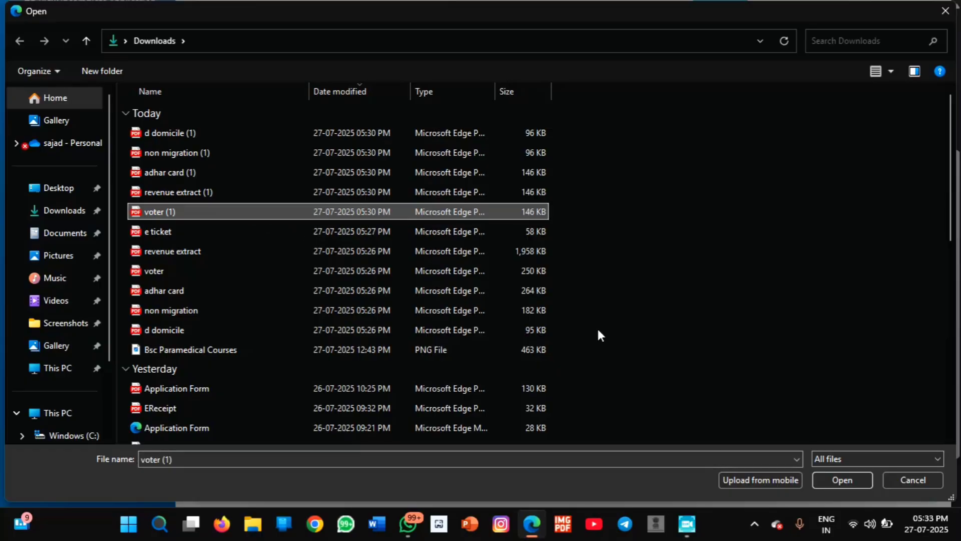
left_click(825, 477)
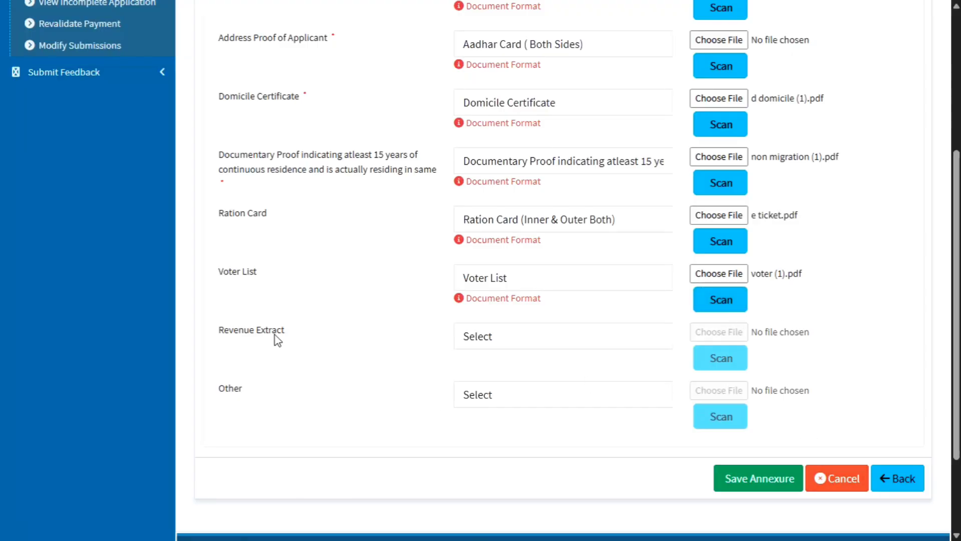
Attach revenue extract (1) as the Revenue Extract enclosure.
left_click(514, 346)
left_click(507, 380)
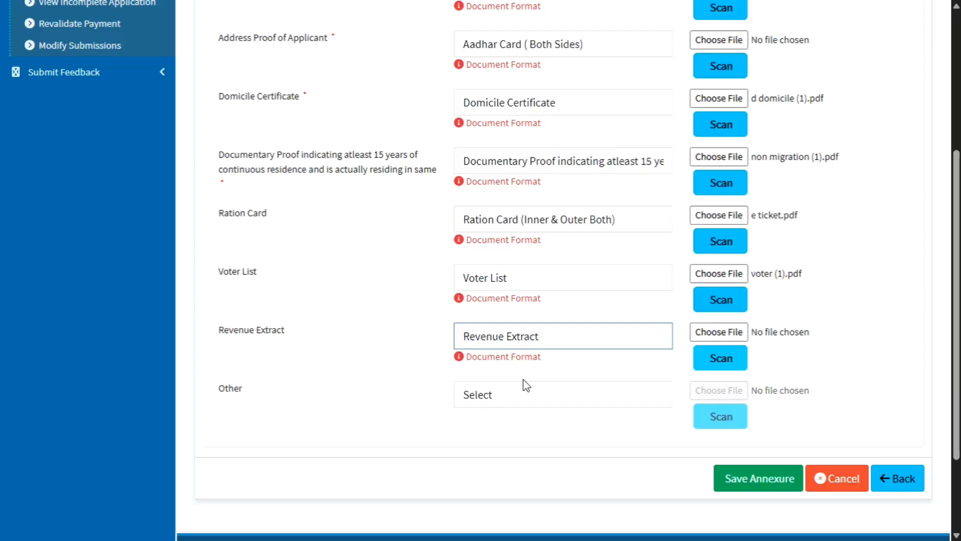
left_click(703, 331)
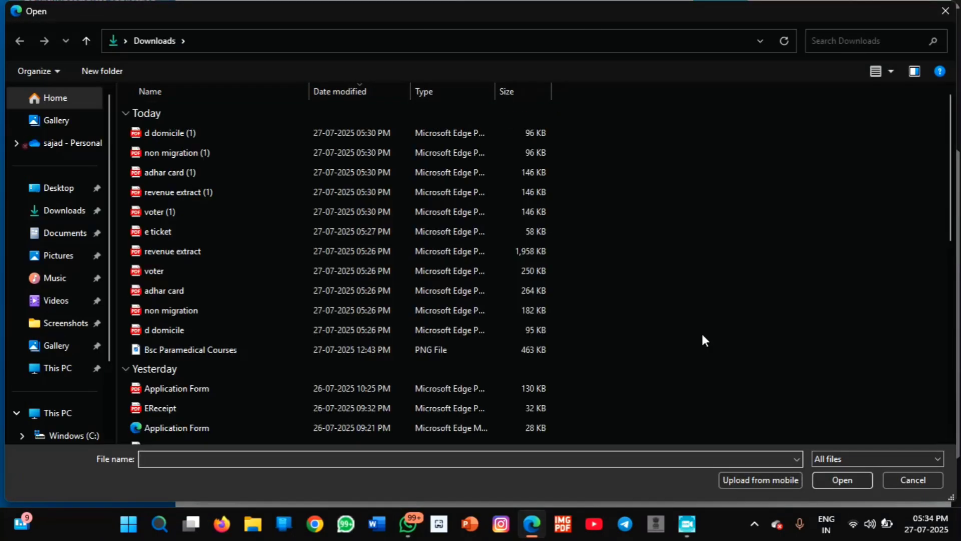
left_click(278, 191)
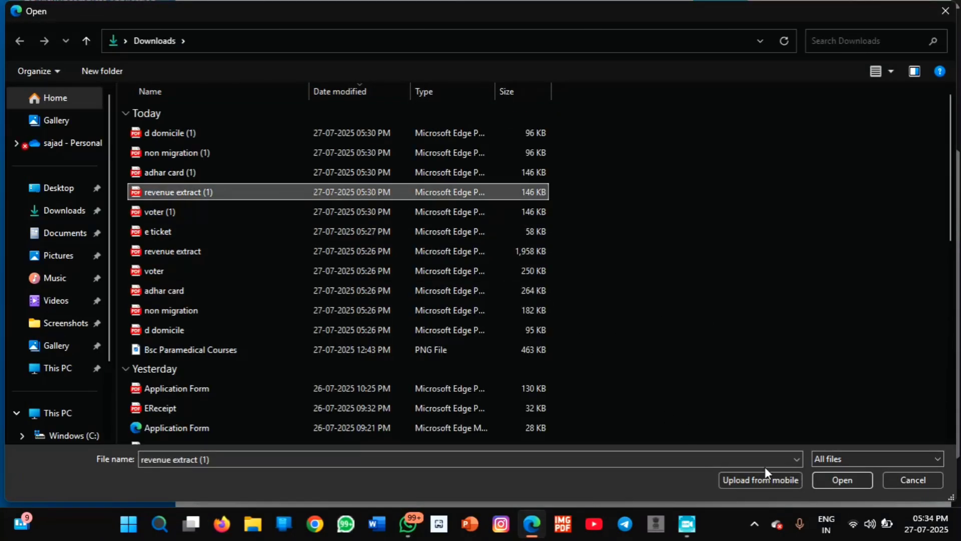
key("Return")
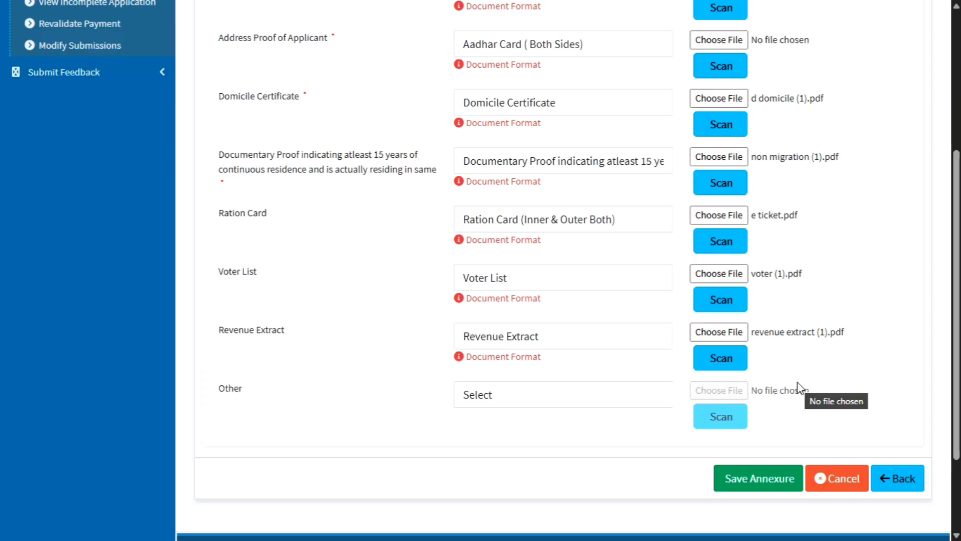
Attempt Save Annexure, then keep Aadhar Card ( Both Sides) as the flagged address proof type.
left_click(757, 479)
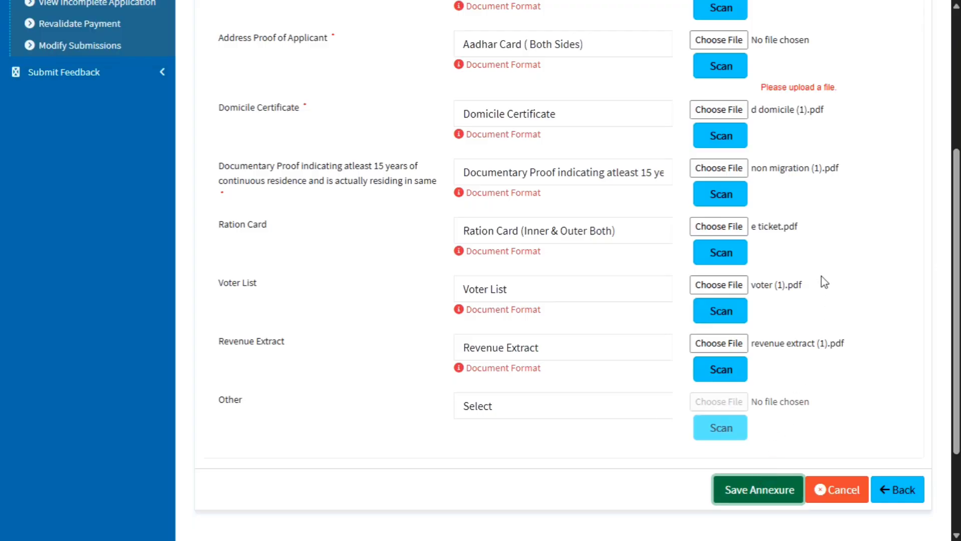
left_click(518, 50)
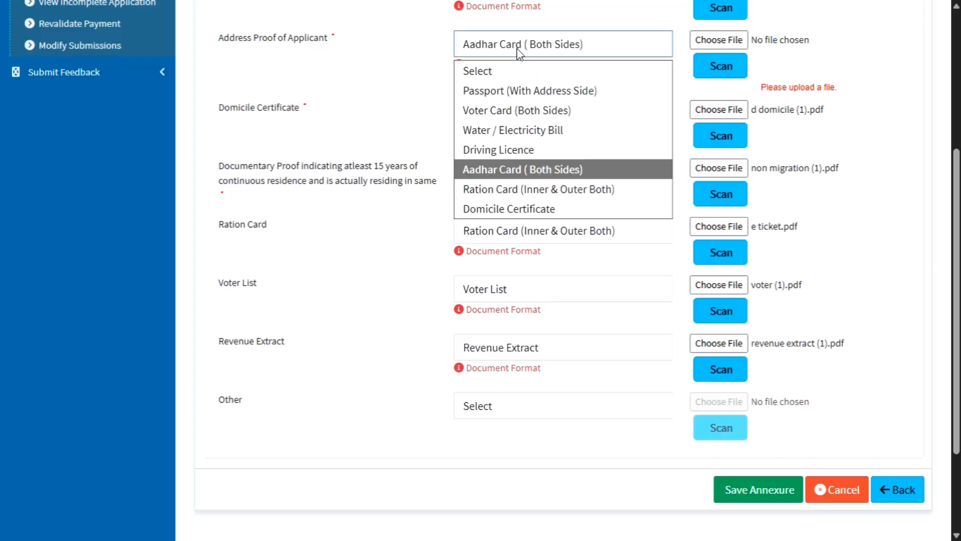
left_click(530, 173)
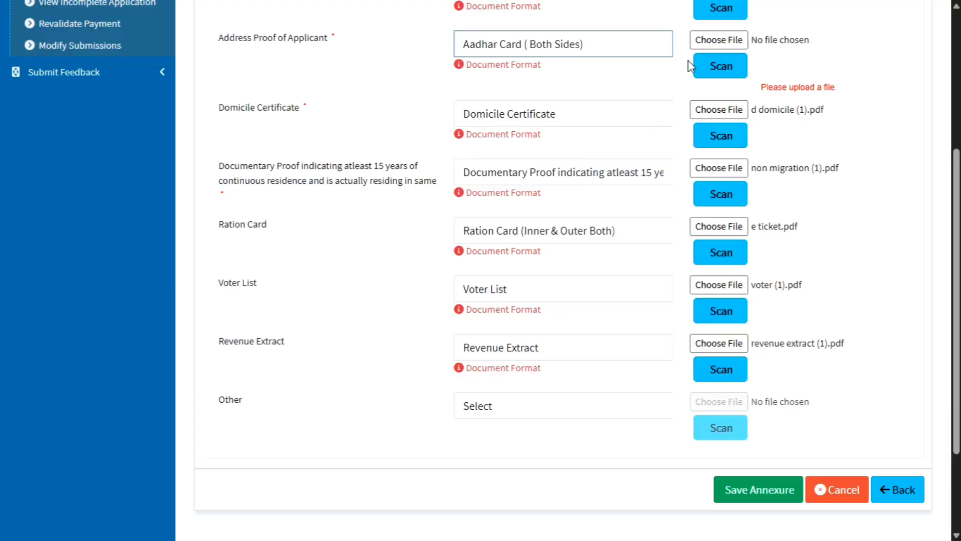
Attach adhar card (1).pdf to the Address Proof of Applicant row.
left_click(708, 41)
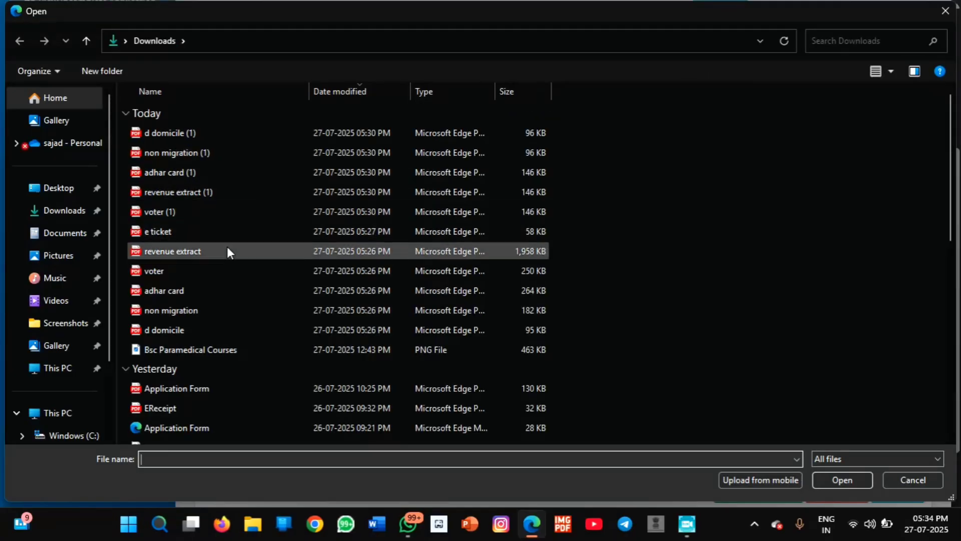
left_click(221, 172)
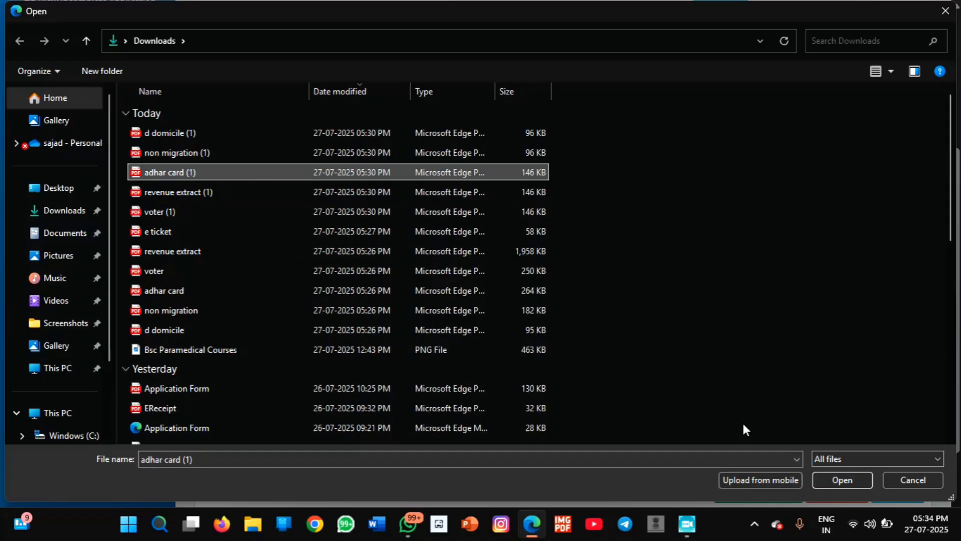
left_click(842, 479)
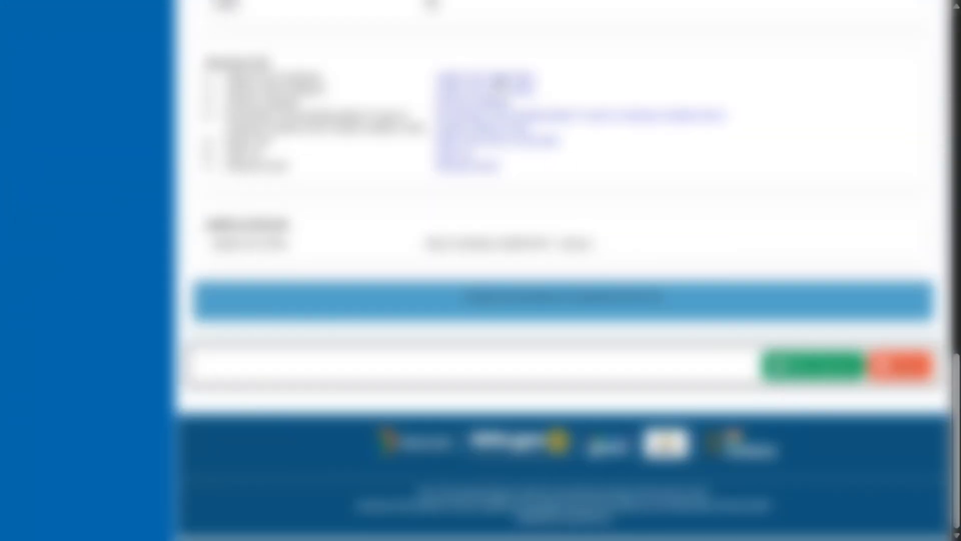
Preview each of the first six uploaded enclosures and close them.
left_click(500, 84)
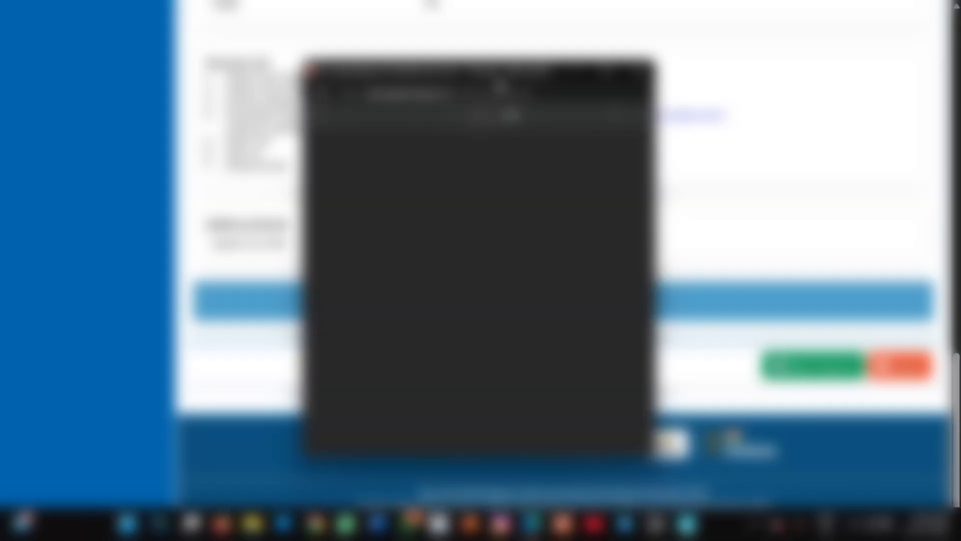
left_click(639, 71)
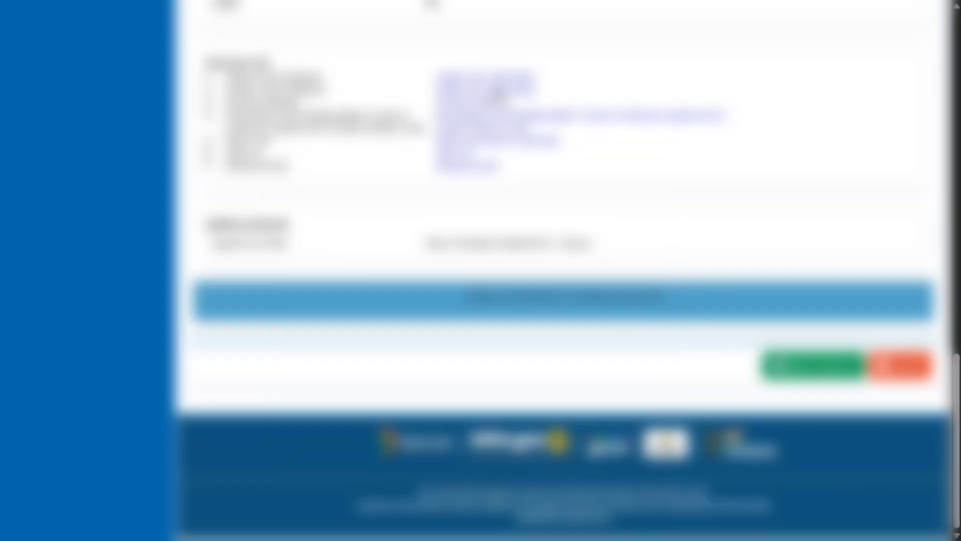
left_click(499, 94)
left_click(640, 71)
left_click(486, 104)
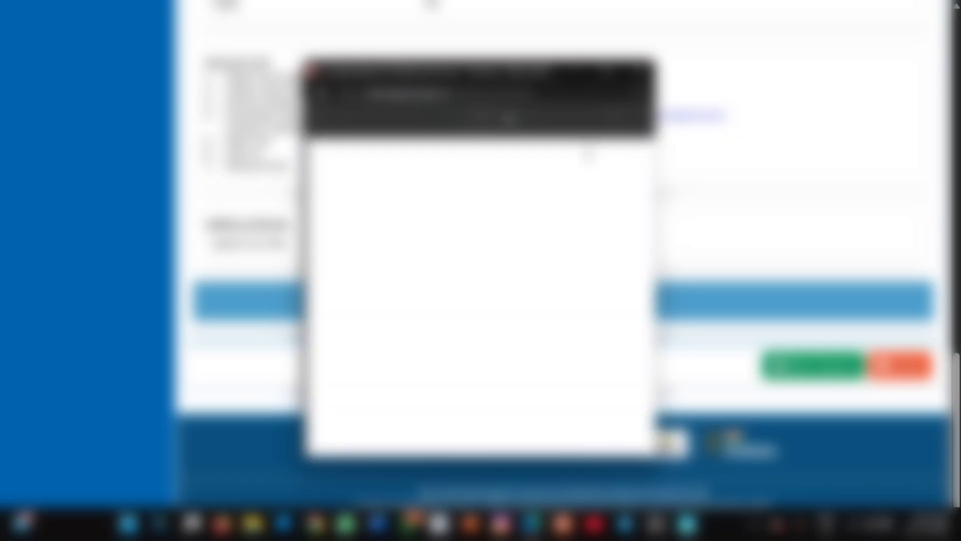
scroll(485, 151, "down", 4)
left_click(640, 71)
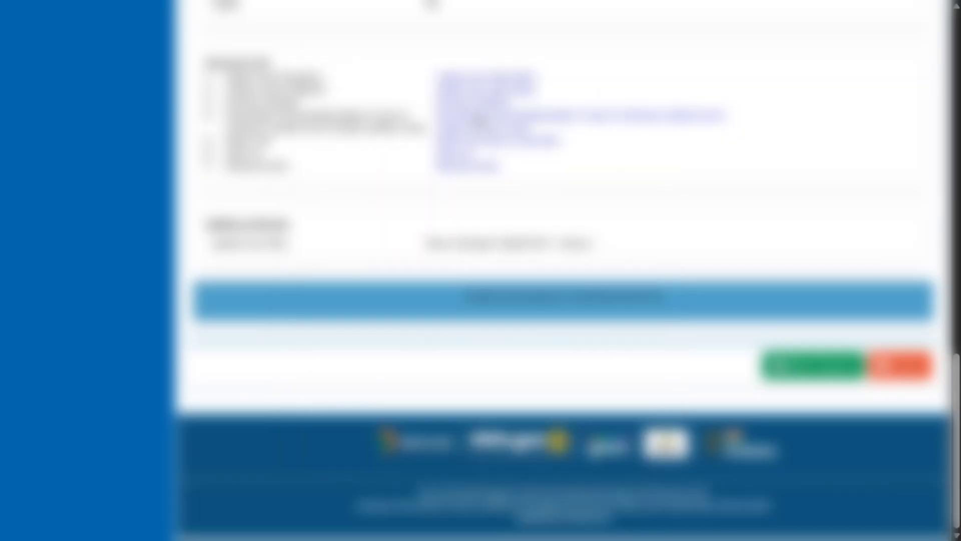
left_click(481, 118)
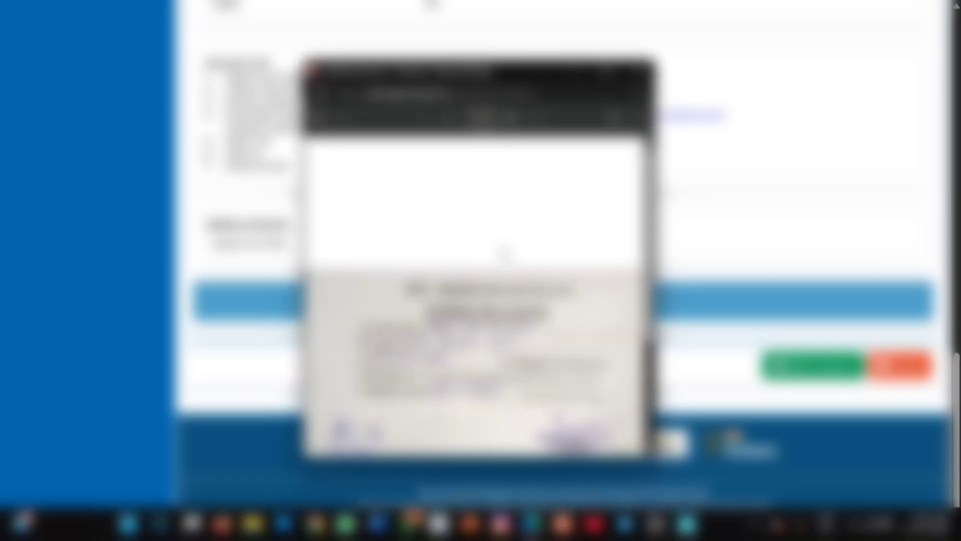
scroll(504, 256, "down", 3)
left_click(641, 70)
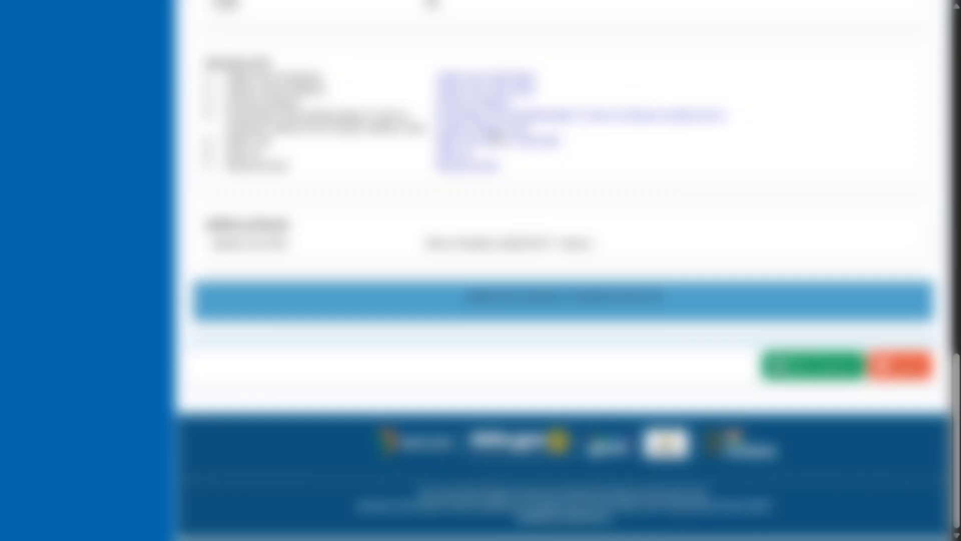
left_click(489, 142)
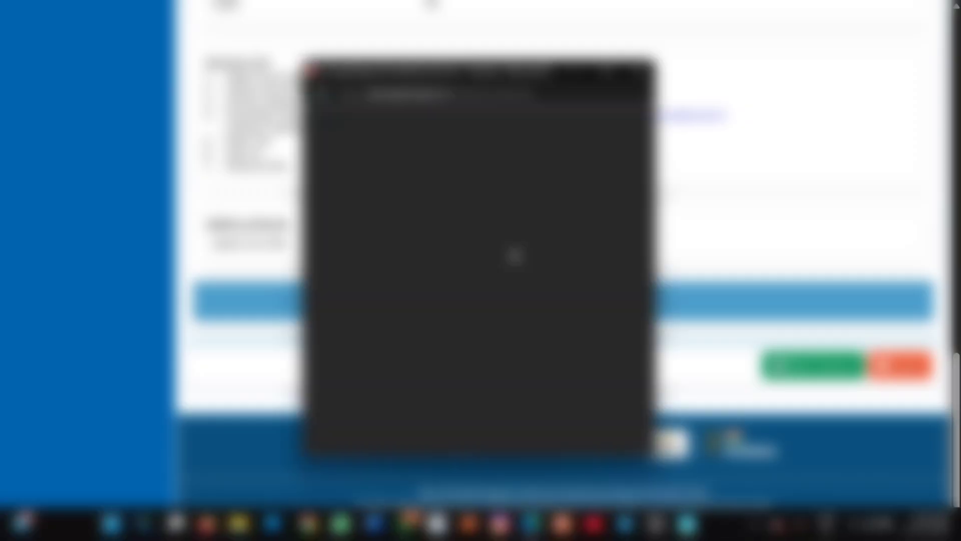
left_click(641, 71)
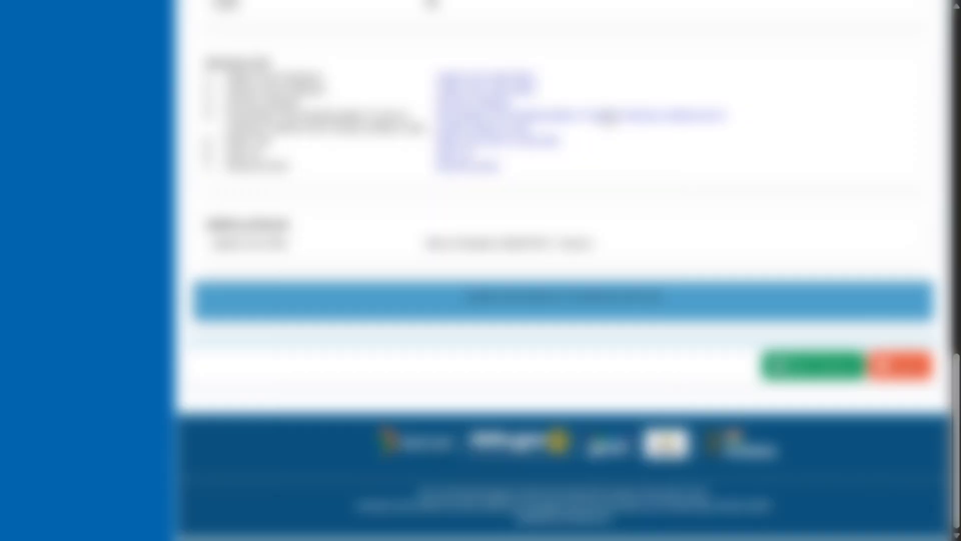
left_click(461, 161)
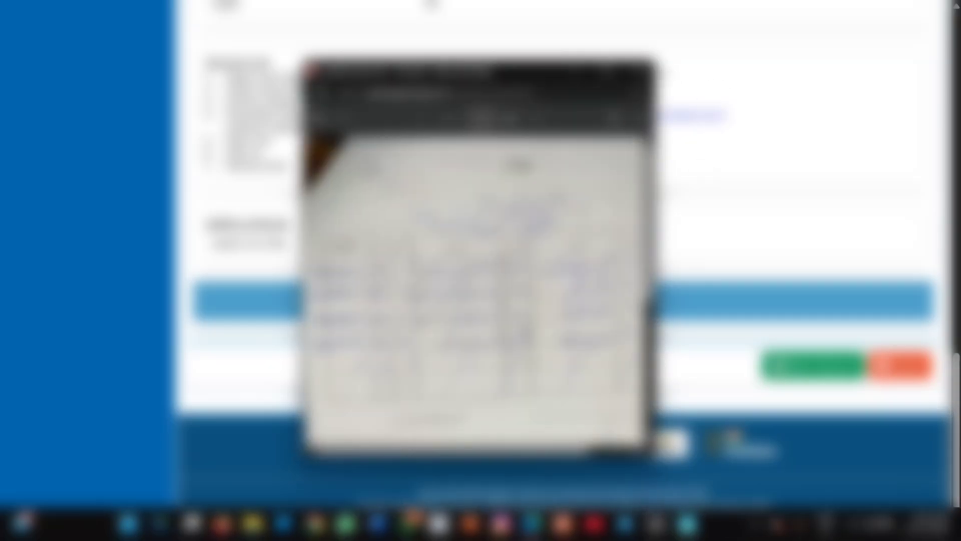
left_click(641, 71)
Inspect the last enclosure zoomed in, then submit the application for payment.
left_click(481, 169)
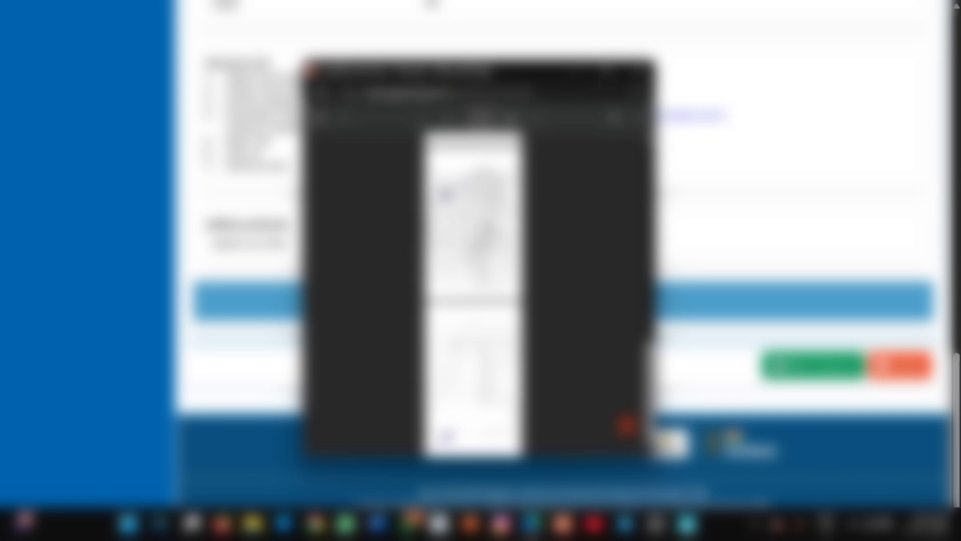
left_click(445, 118)
left_click(448, 121)
left_click(449, 121)
left_click(449, 121)
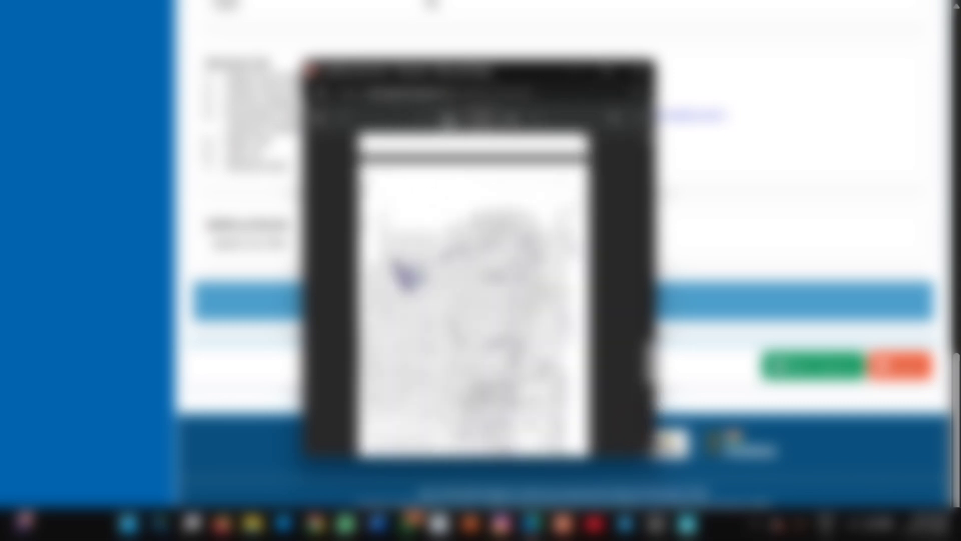
scroll(519, 247, "down", 7)
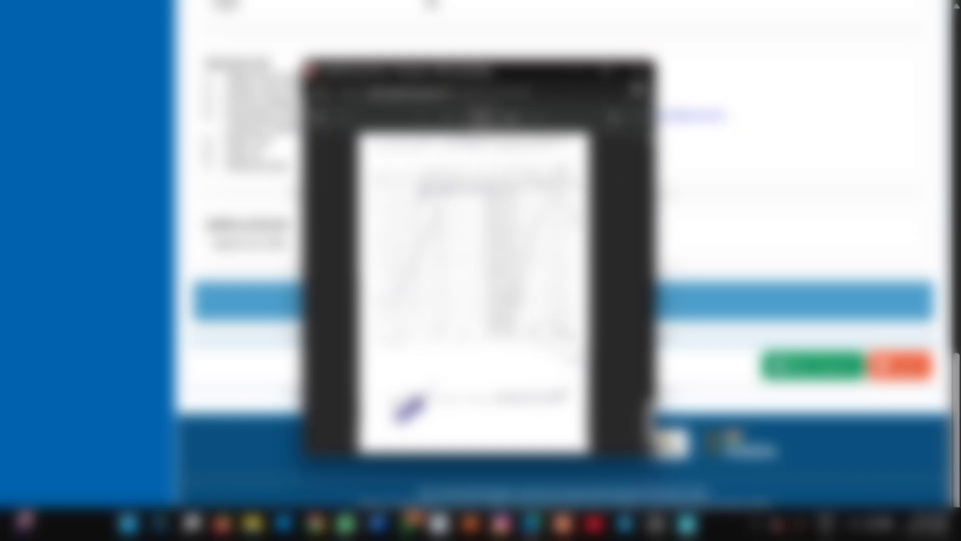
left_click(638, 72)
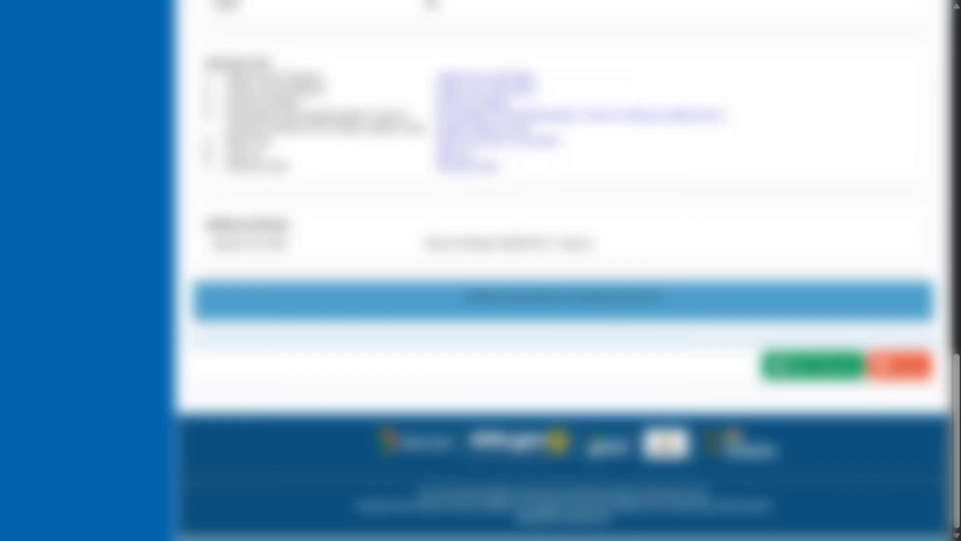
left_click(802, 370)
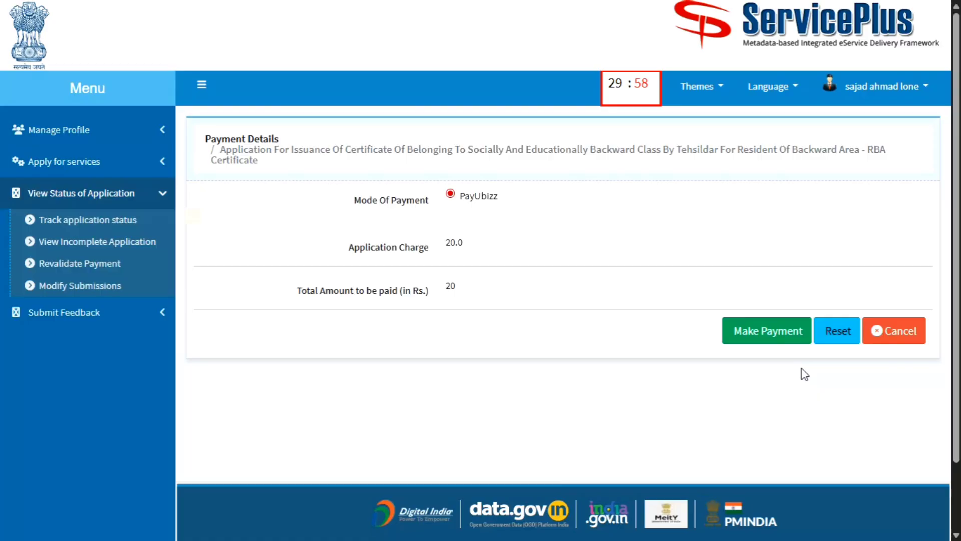
Check the 20.0 application charge, proceed to pay, and choose UPI.
left_click_drag(481, 250, 430, 249)
left_click(545, 270)
left_click(768, 331)
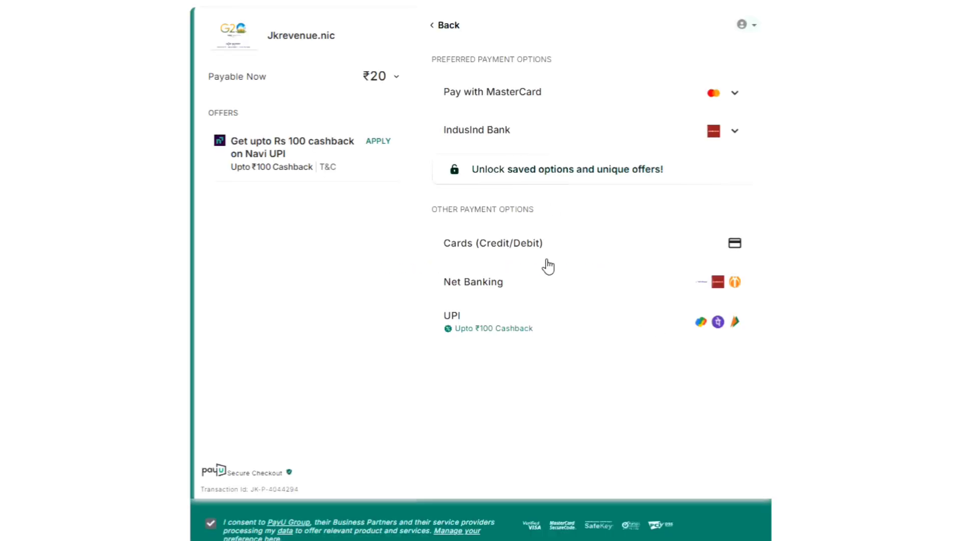
left_click(506, 326)
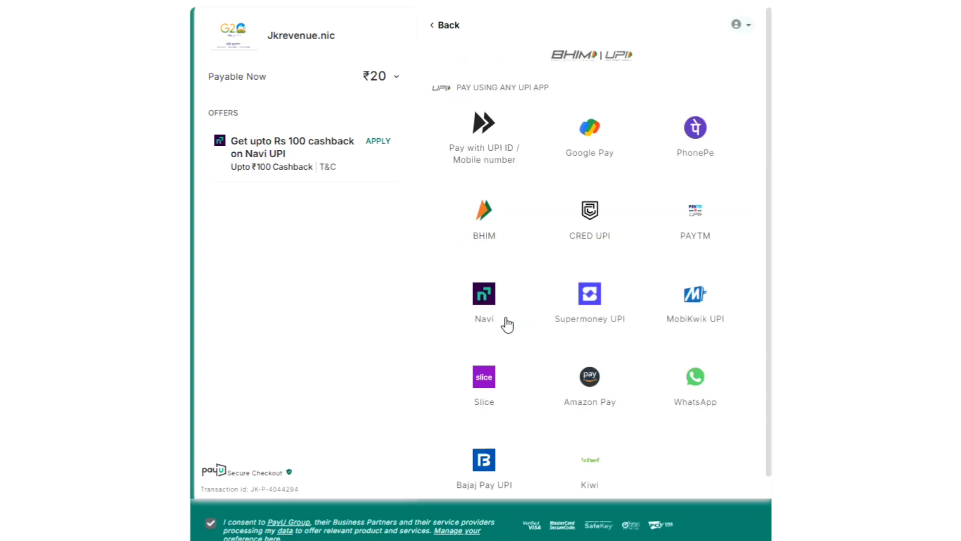
Try entering UPI IDs for Google Pay and PAYTM, abandoning both prompts.
left_click(579, 145)
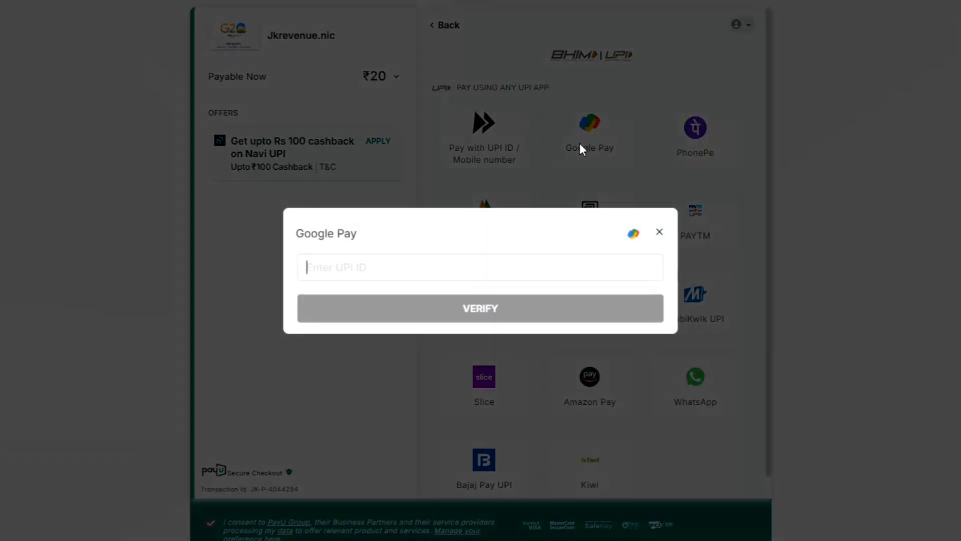
left_click(434, 266)
type("88")
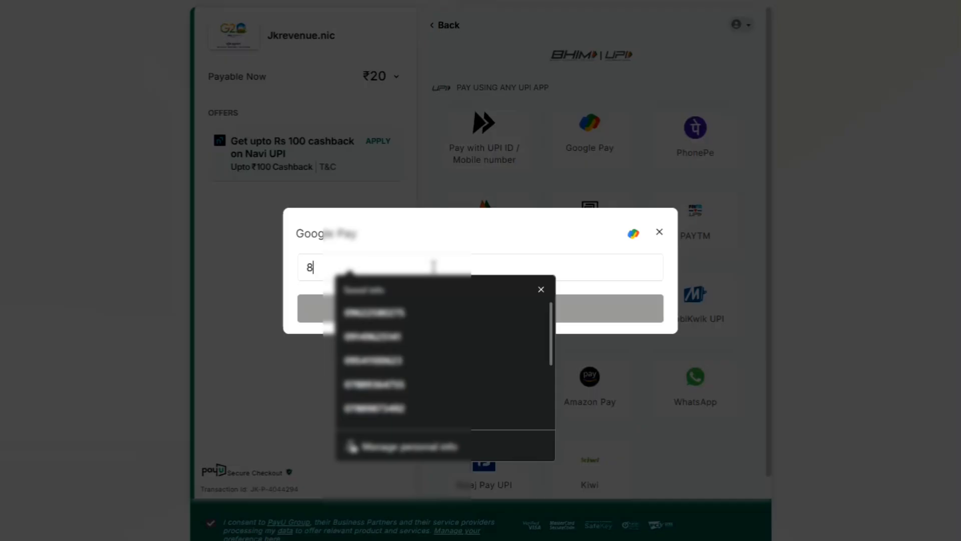
left_click(659, 233)
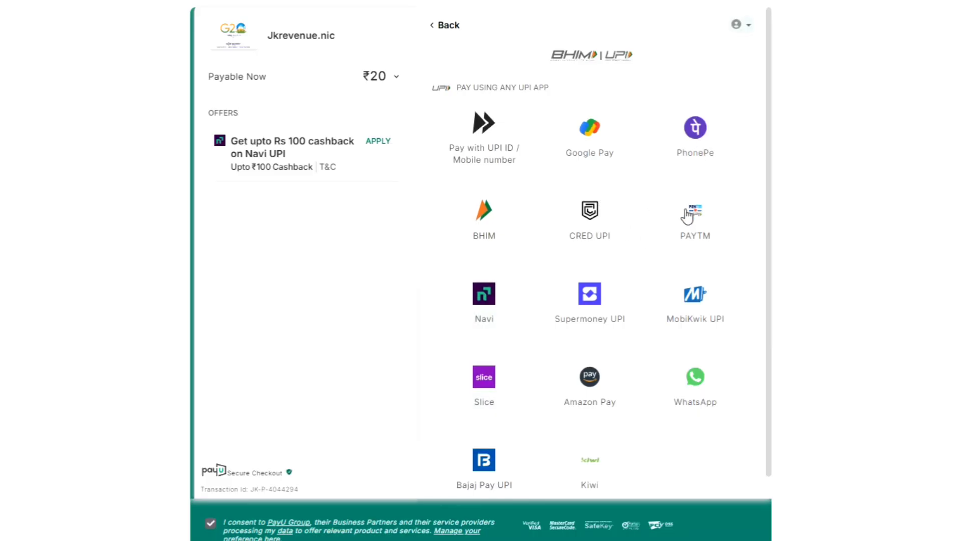
left_click(689, 220)
left_click(445, 267)
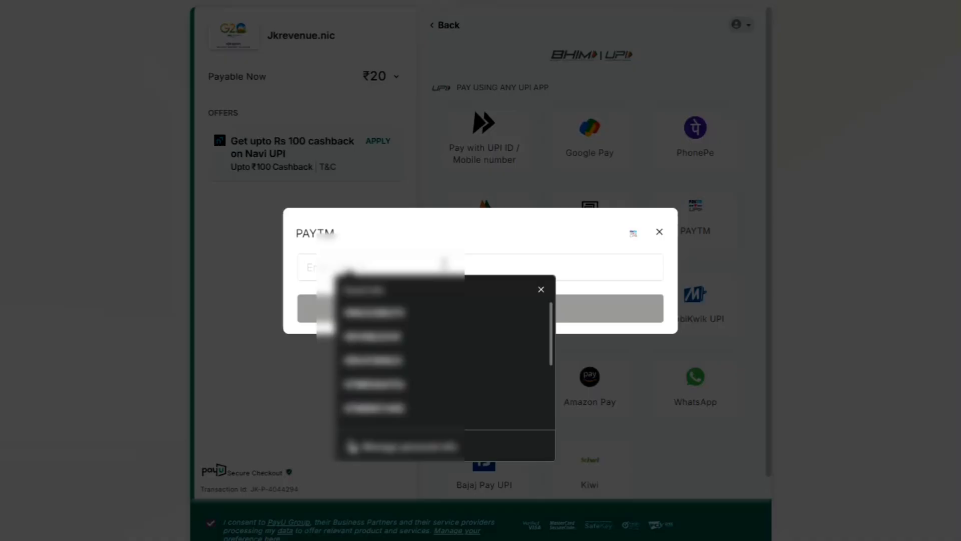
type("88")
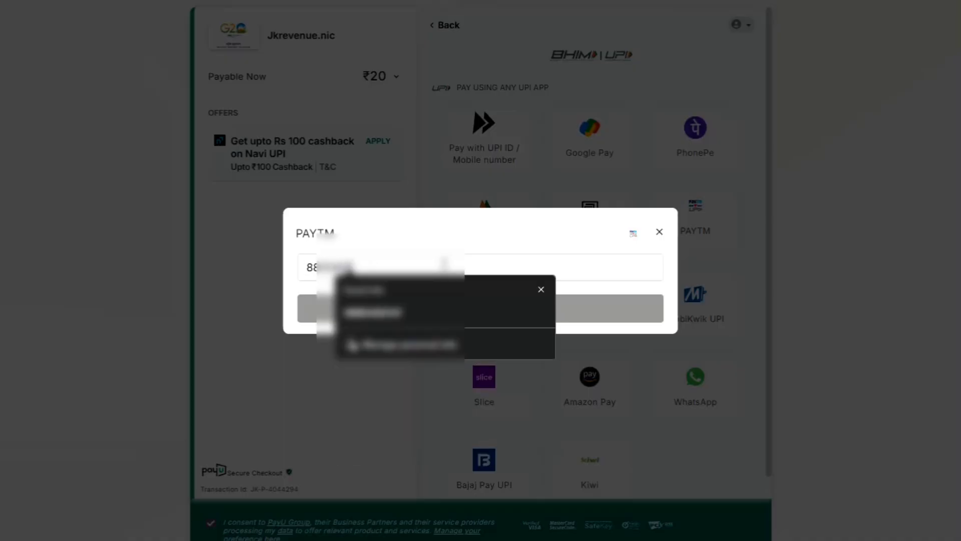
left_click(439, 318)
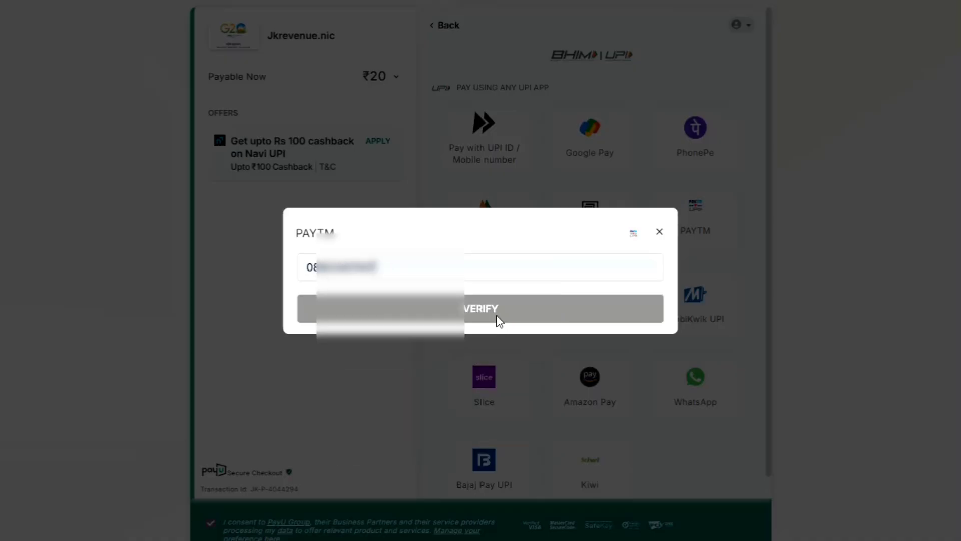
left_click(659, 232)
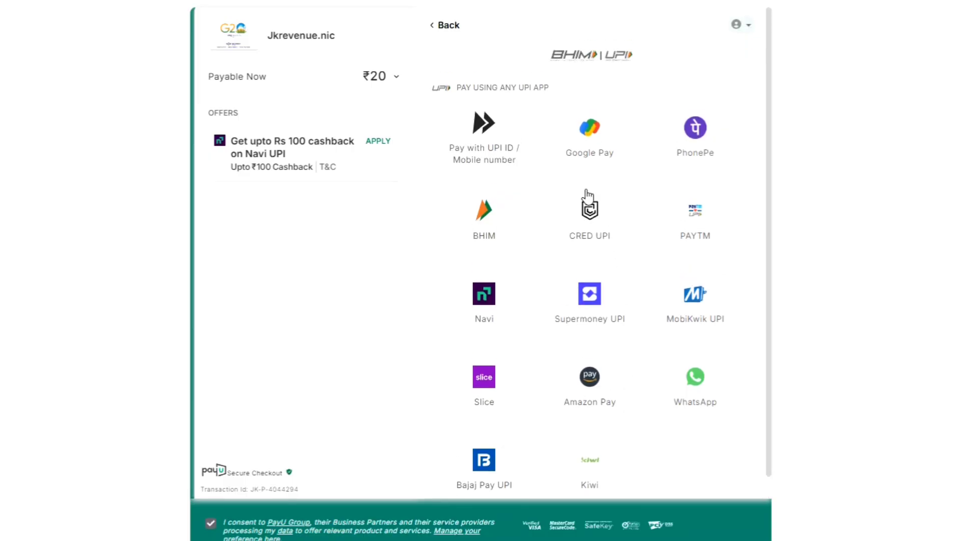
Return to the payment options and choose Cards (Credit/Debit).
left_click(443, 26)
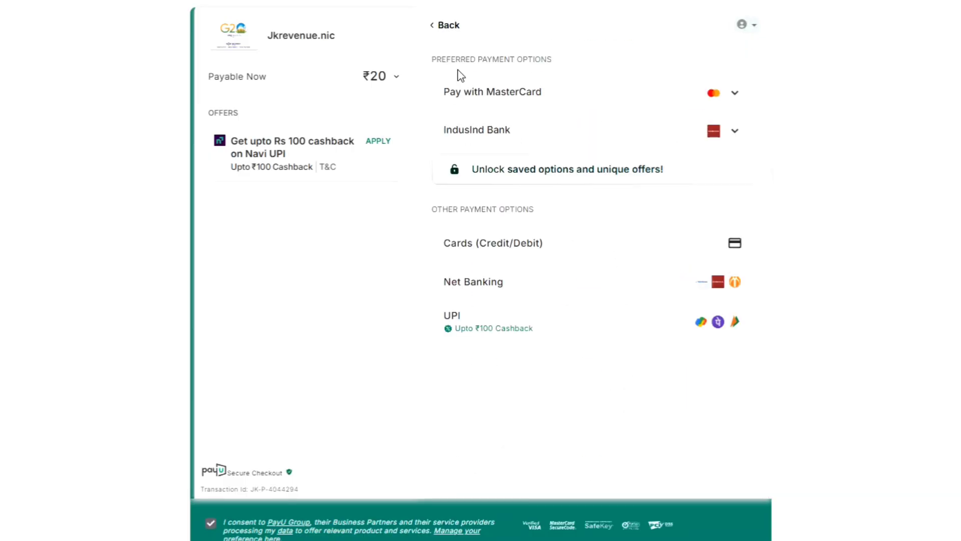
left_click(507, 96)
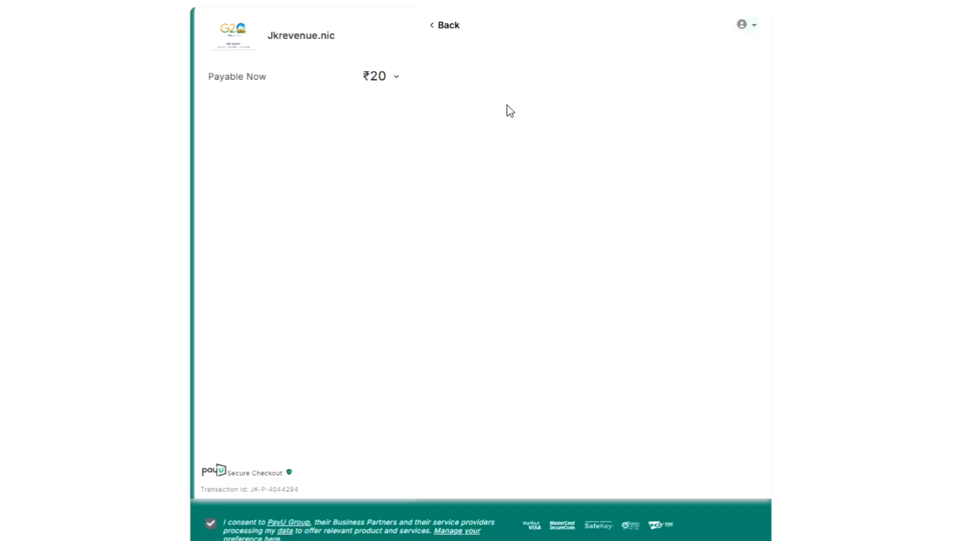
scroll(508, 112, "down", 1)
Fill the card form with the saved Mastercard and proceed.
left_click(498, 97)
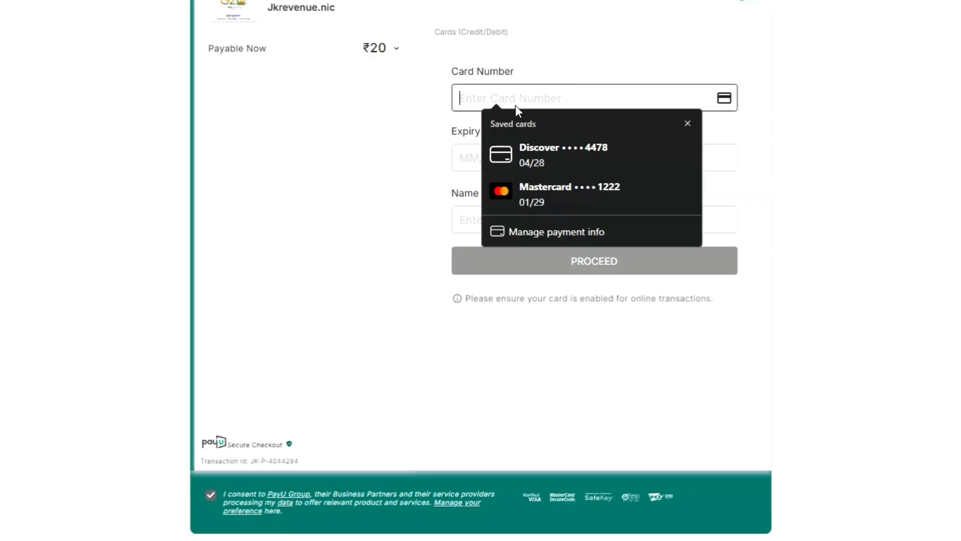
left_click(568, 195)
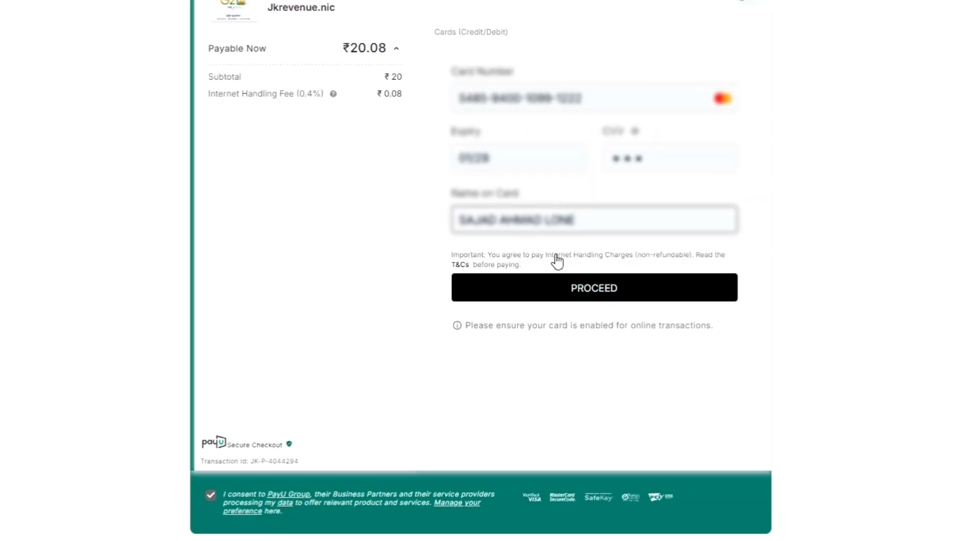
left_click(567, 288)
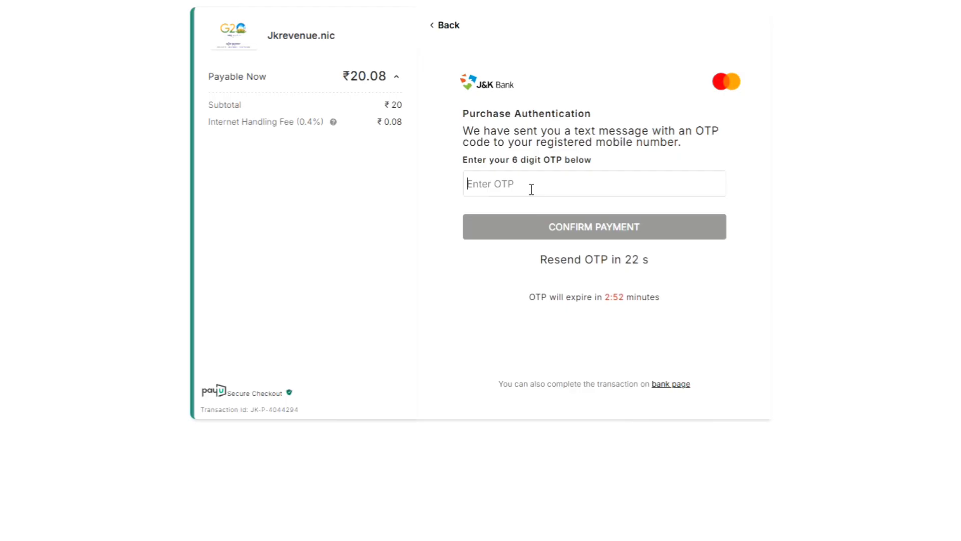
Enter the bank's one-time code and confirm the ₹20.08 payment.
type("12345")
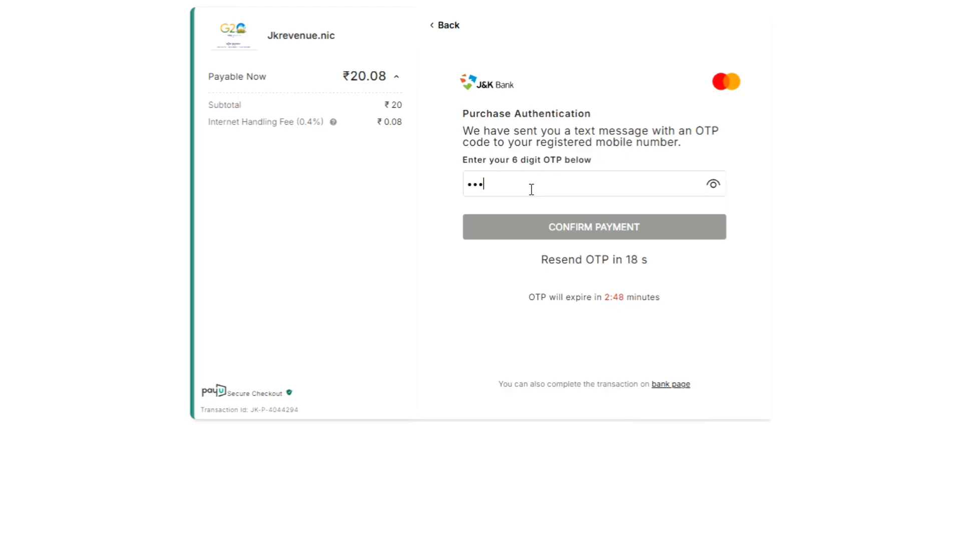
type("6")
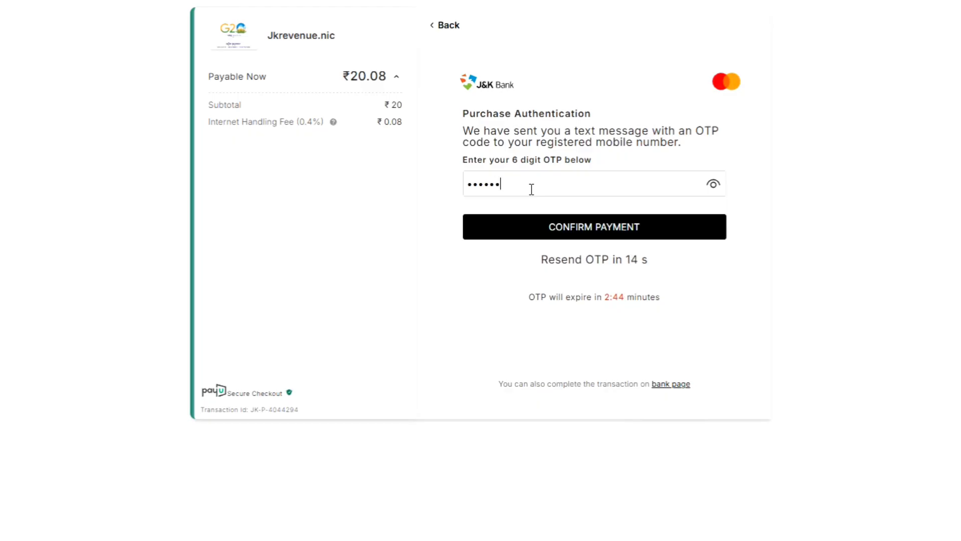
left_click(713, 184)
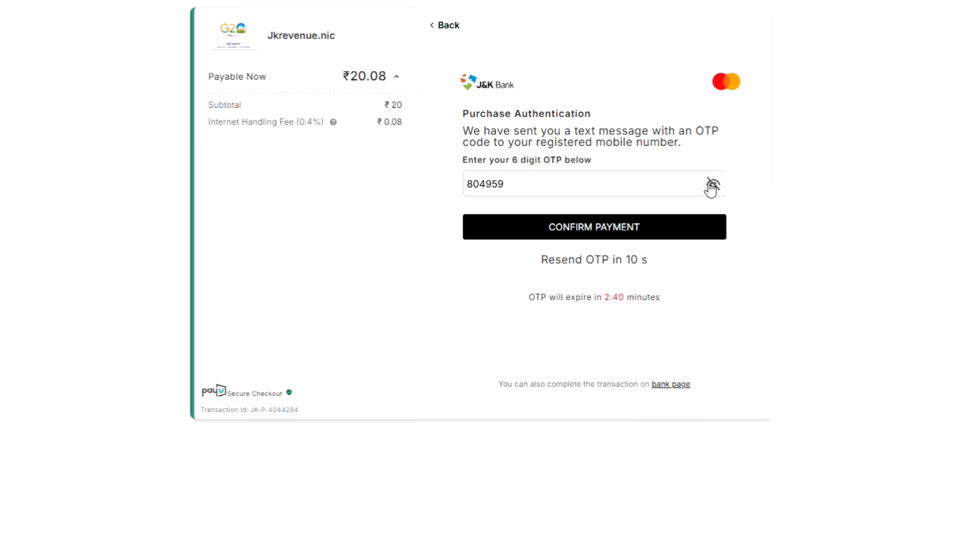
left_click(624, 228)
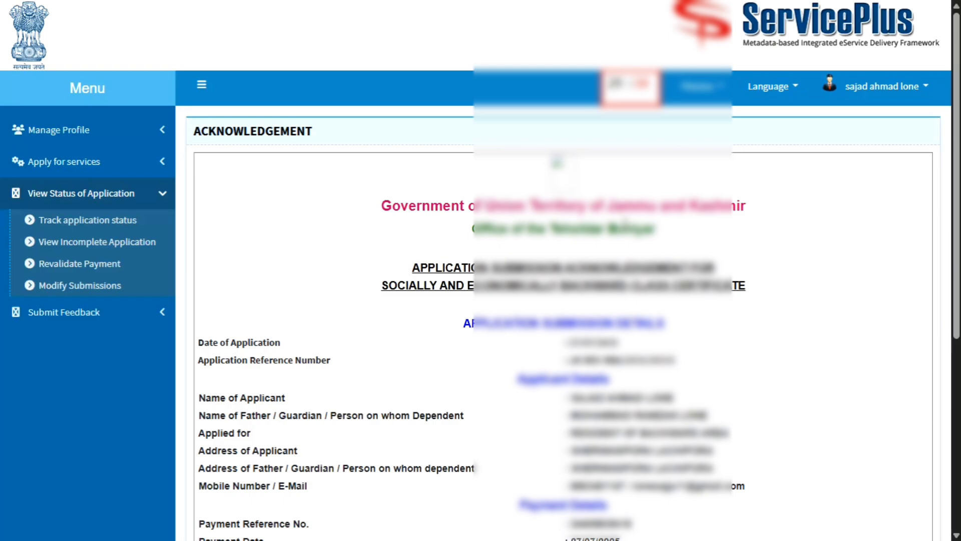
Print the acknowledgement to Save as PDF and save it under the default file name.
scroll(628, 251, "down", 6)
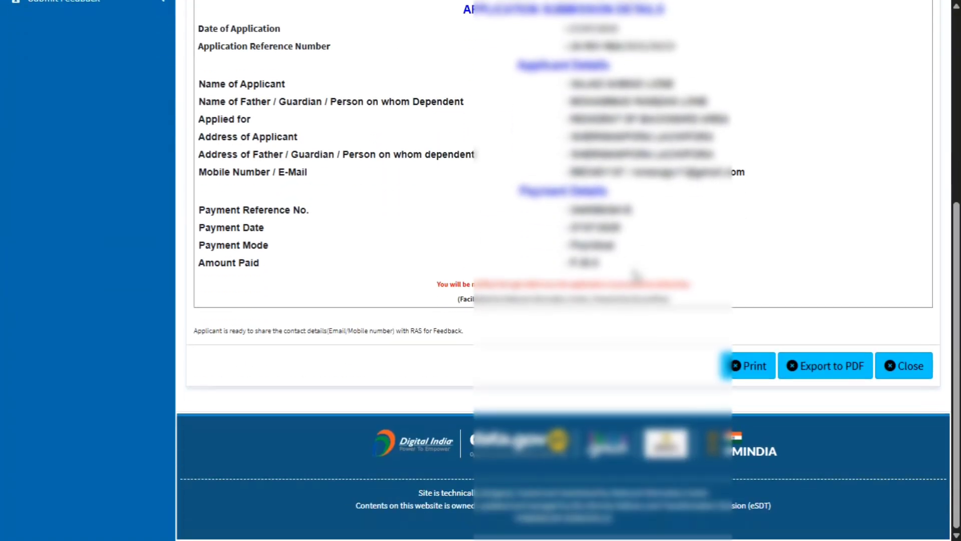
scroll(638, 277, "up", 7)
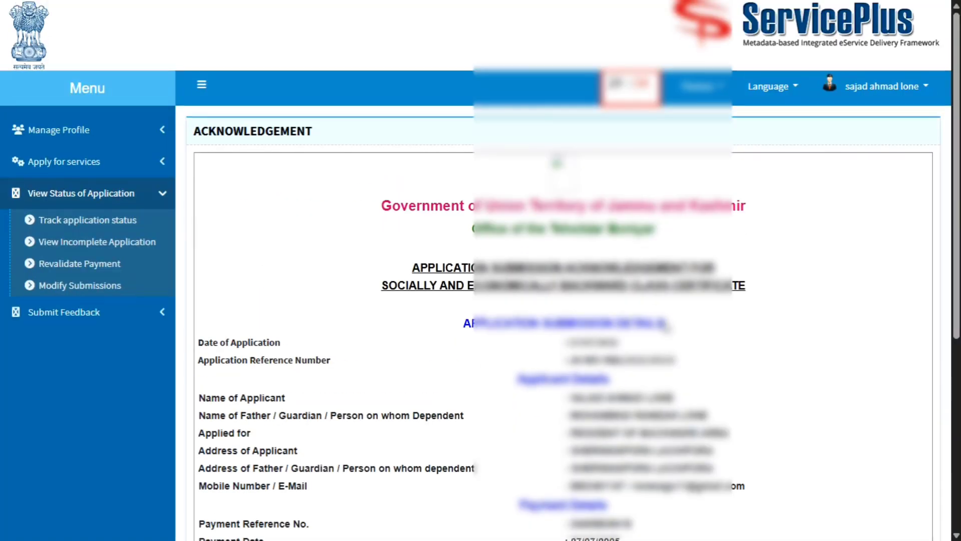
scroll(651, 325, "down", 5)
left_click(755, 448)
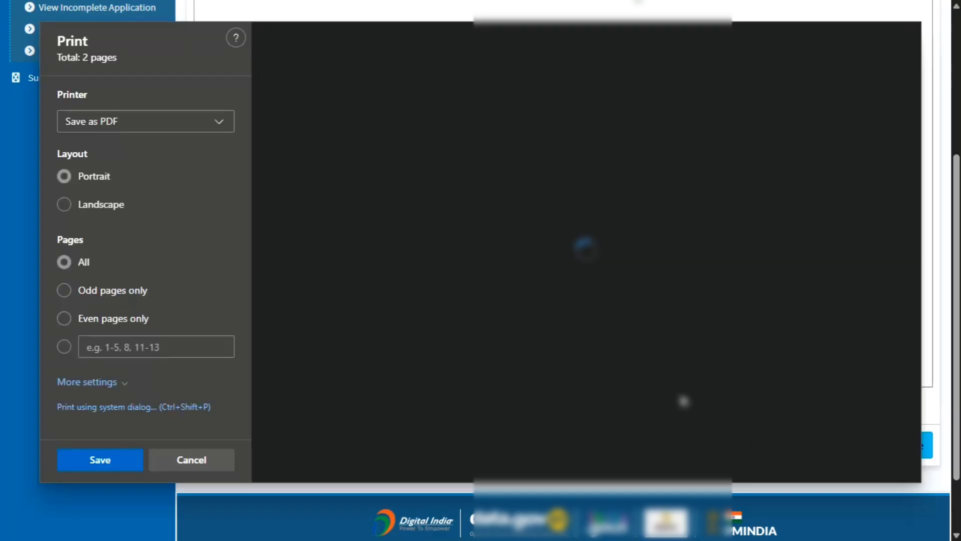
left_click(102, 463)
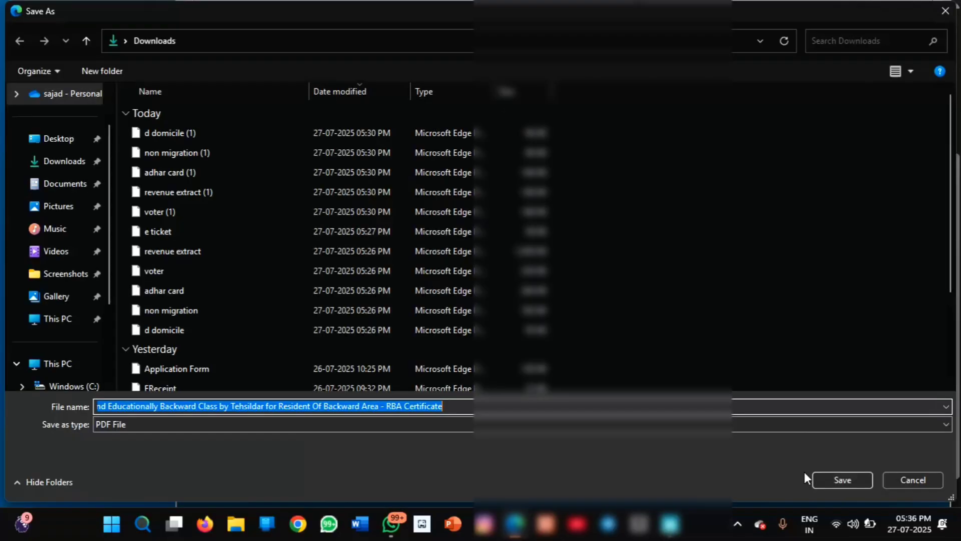
left_click(843, 479)
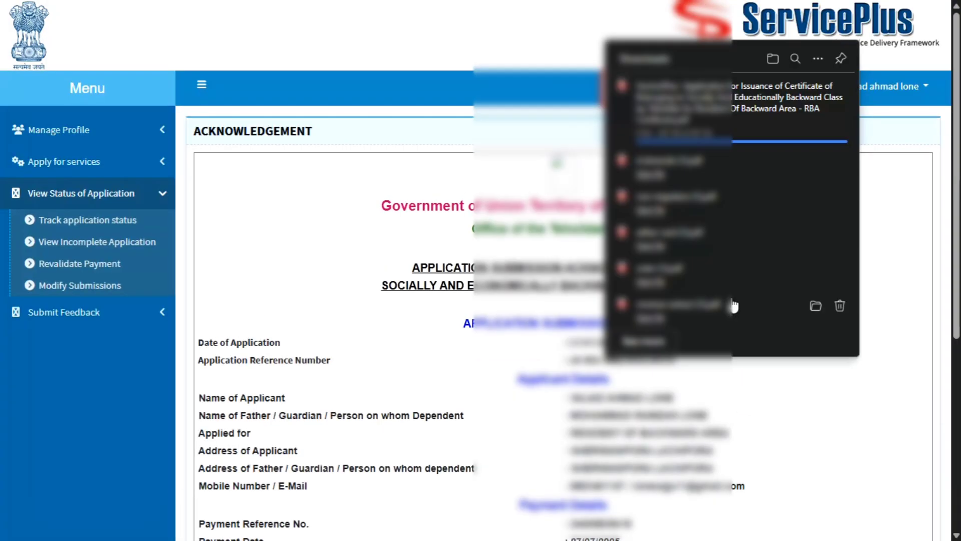
Dismiss the download notice and go to Track application status in the left menu.
left_click(456, 341)
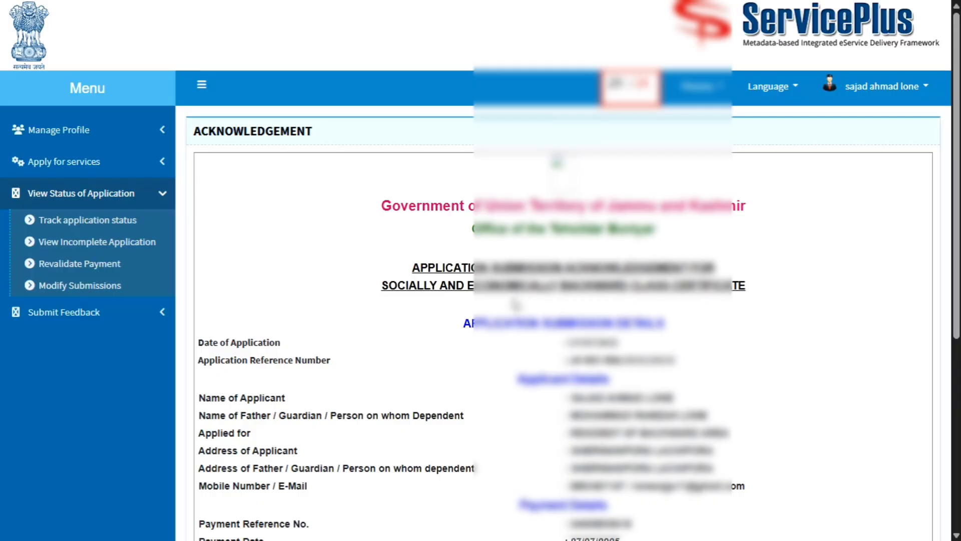
left_click(121, 216)
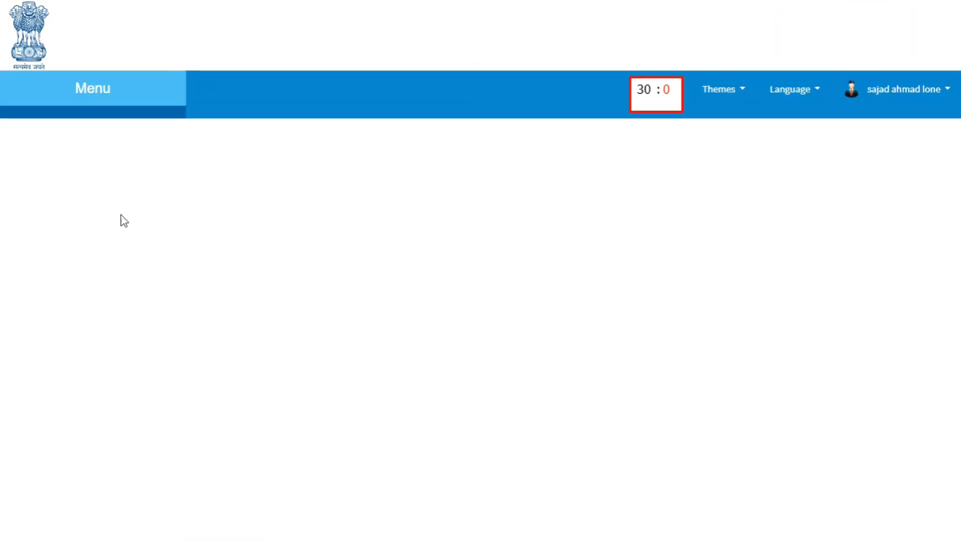